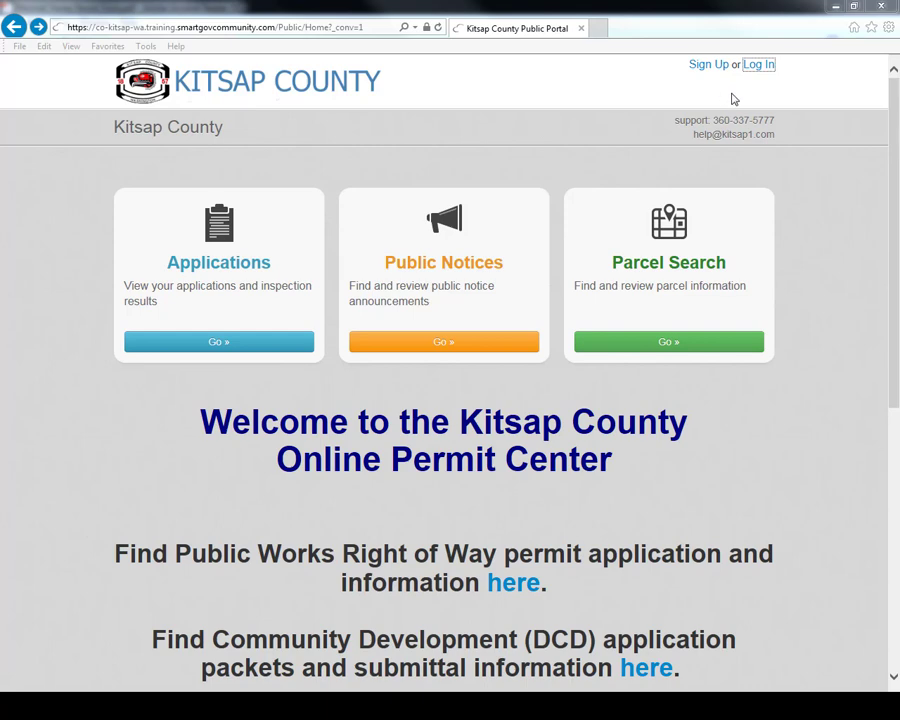
Sign in to the permit portal with the account's e-mail address and password.
left_click(766, 66)
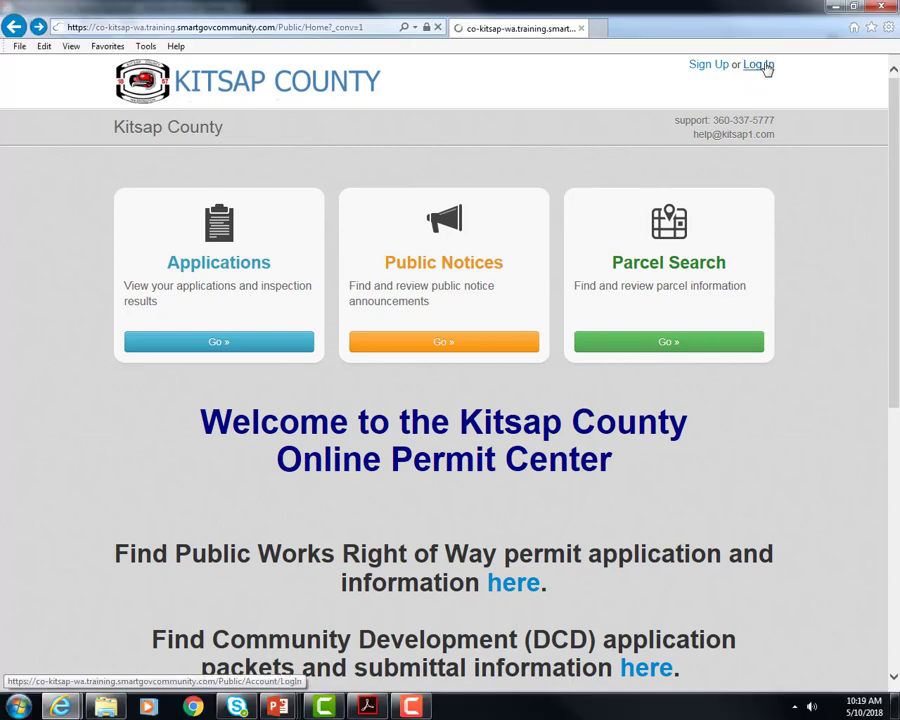
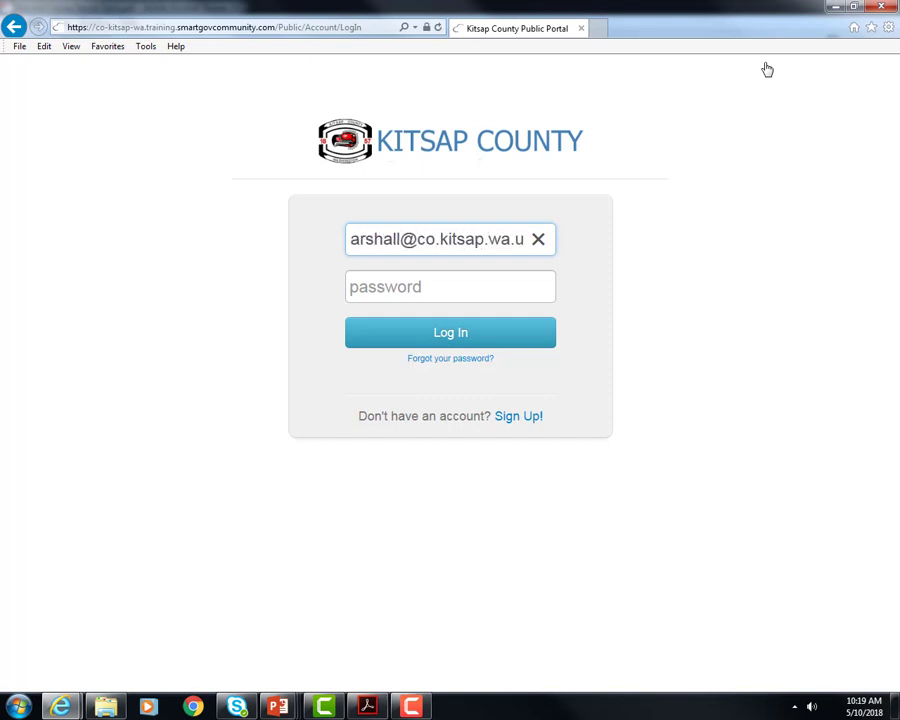
key("Tab")
type("********")
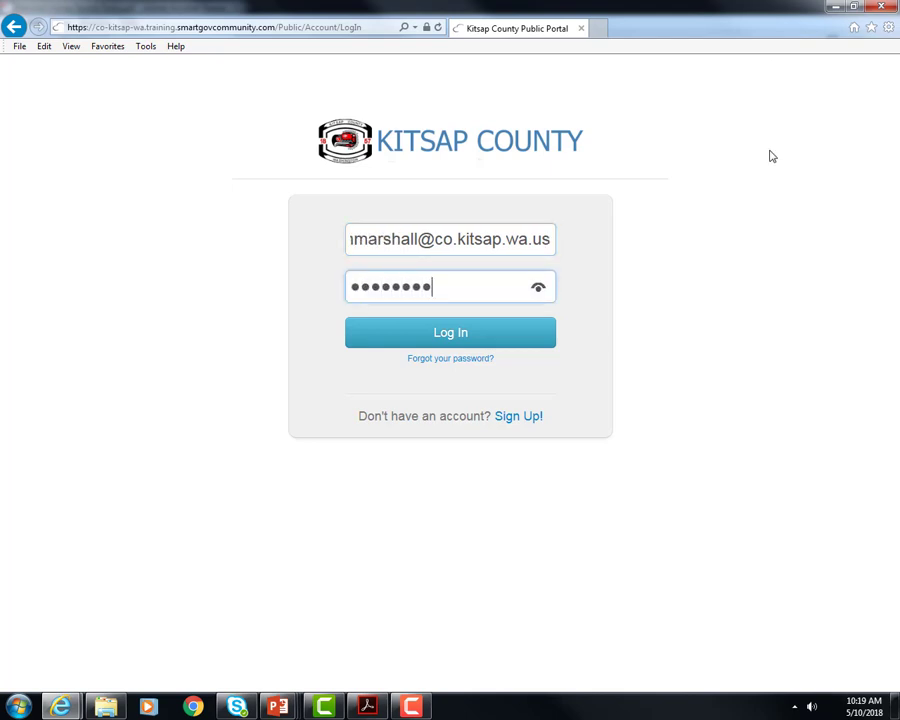
left_click(476, 340)
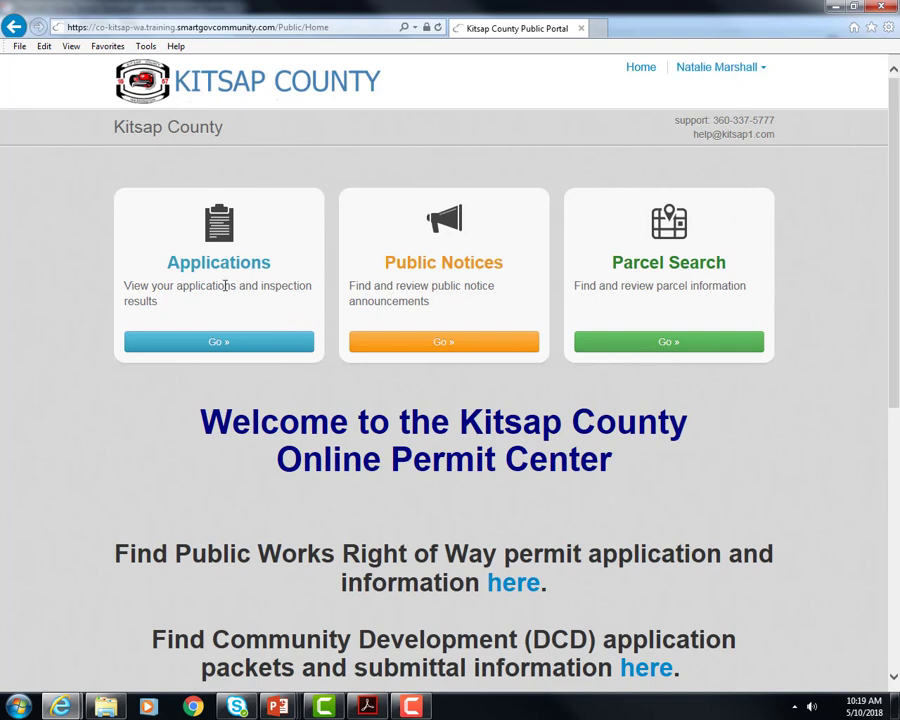
Start a new online application in category Residential, choosing Single Family Residence - New.
left_click(230, 344)
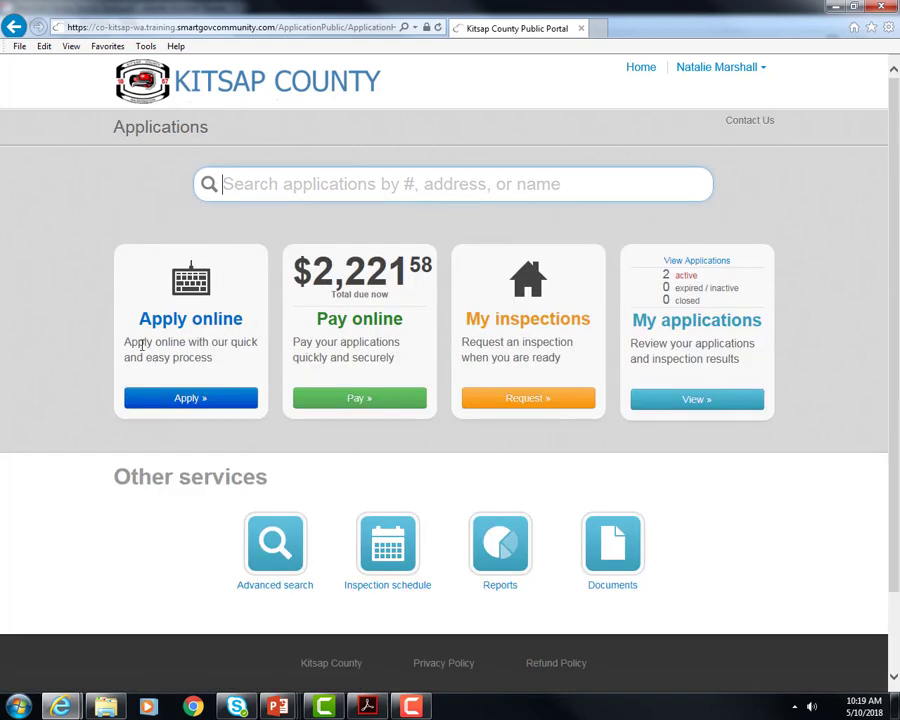
left_click(190, 398)
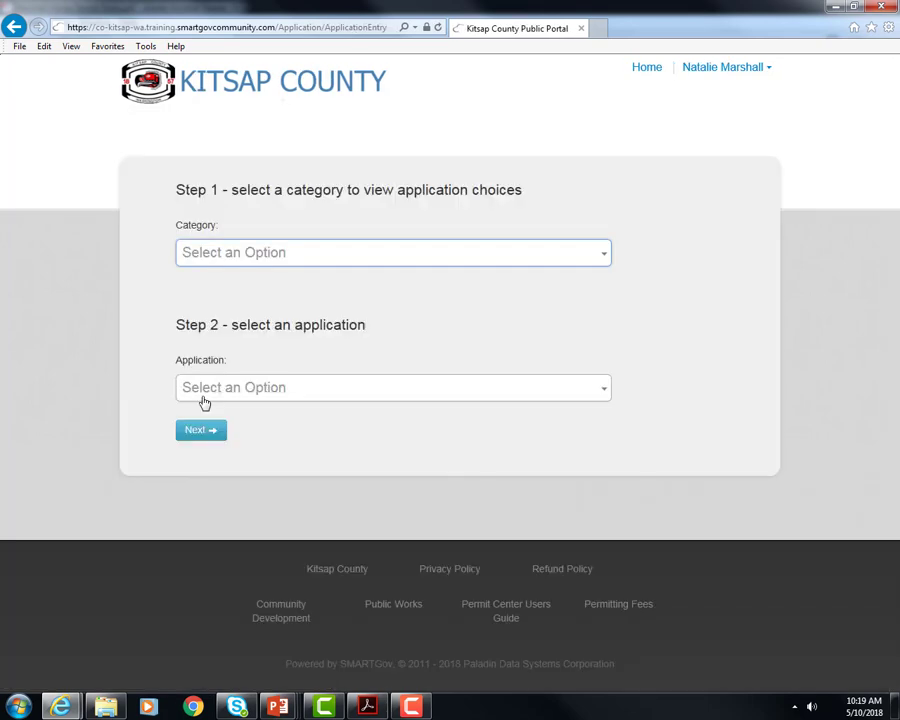
left_click(355, 261)
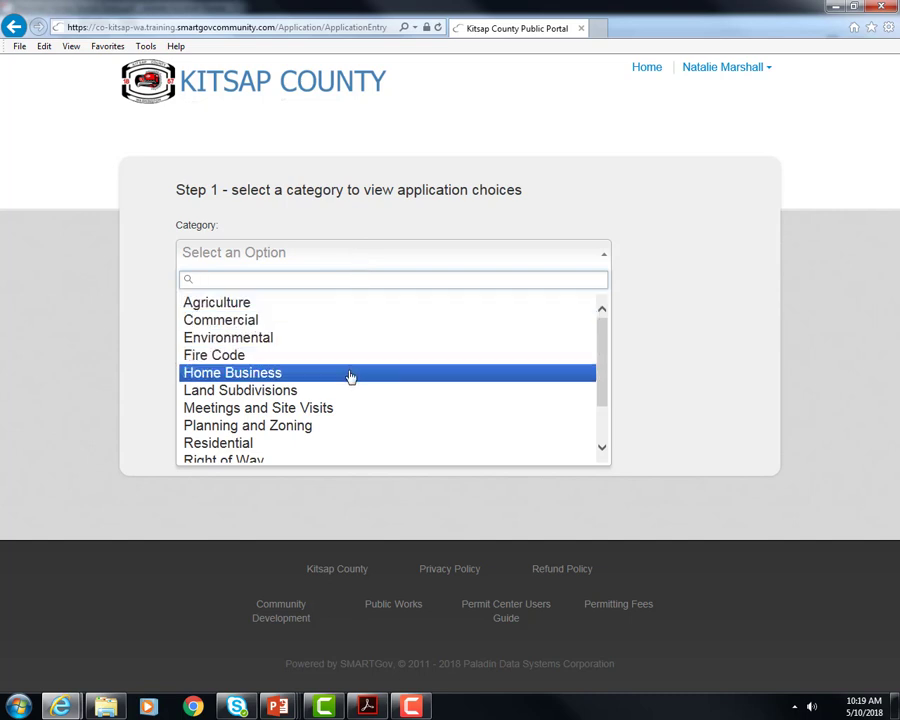
scroll(348, 385, "down", 3)
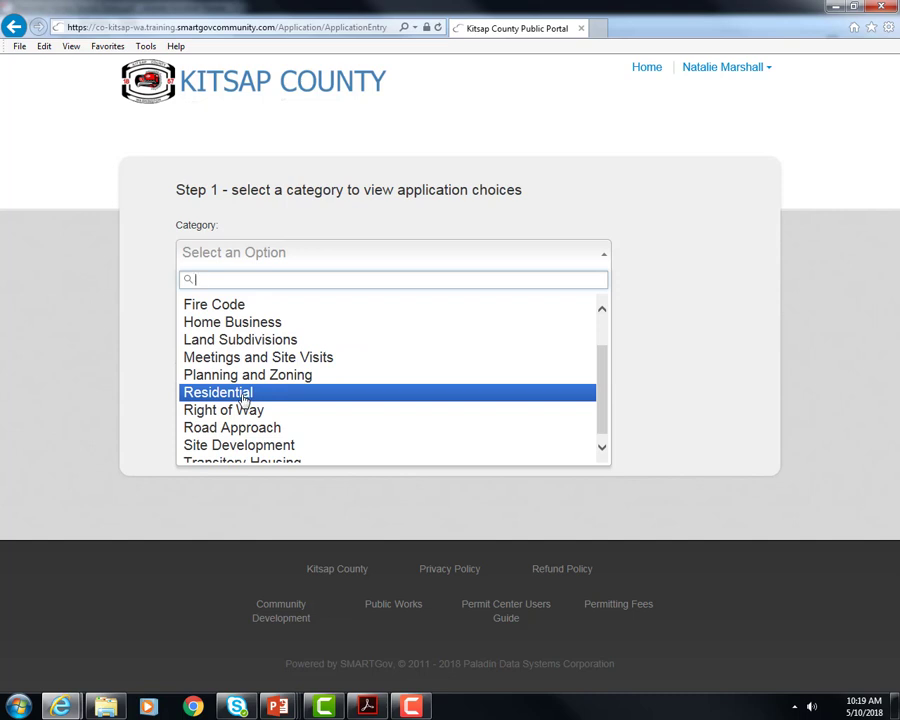
left_click(243, 396)
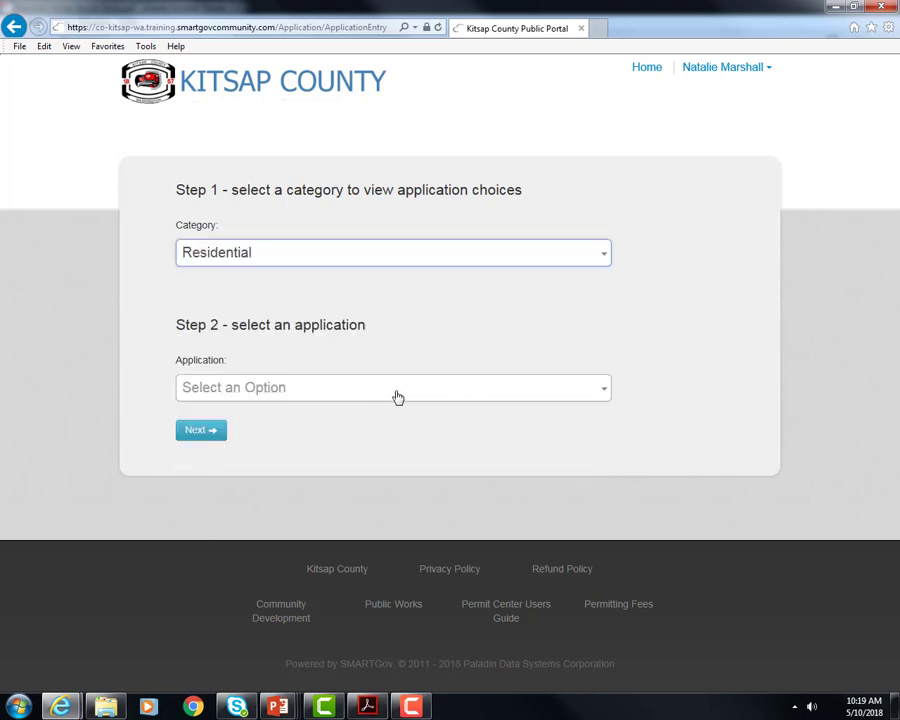
left_click(440, 393)
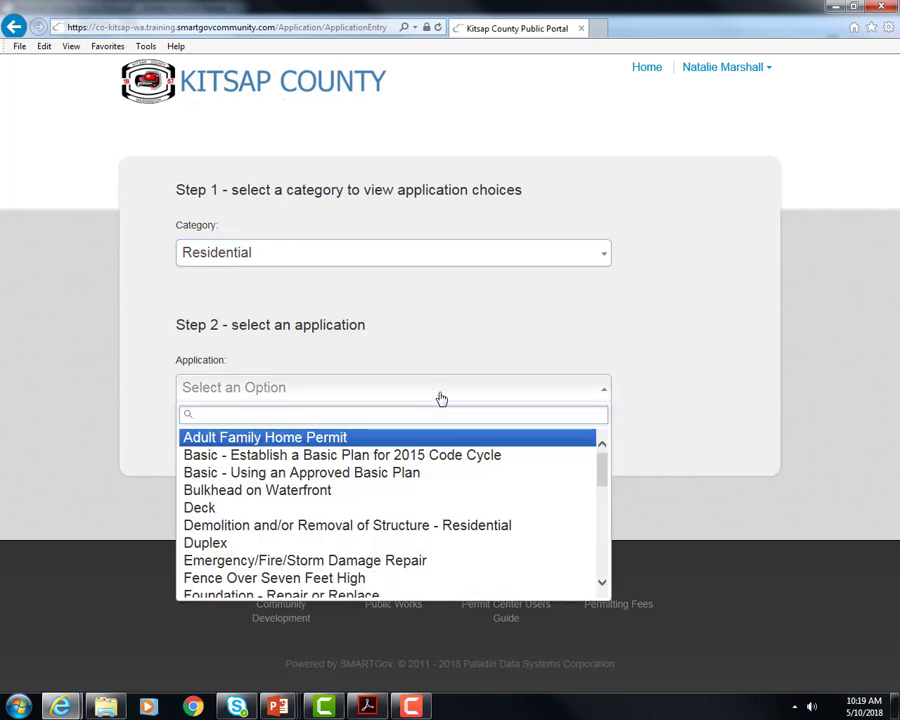
scroll(444, 480, "down", 3)
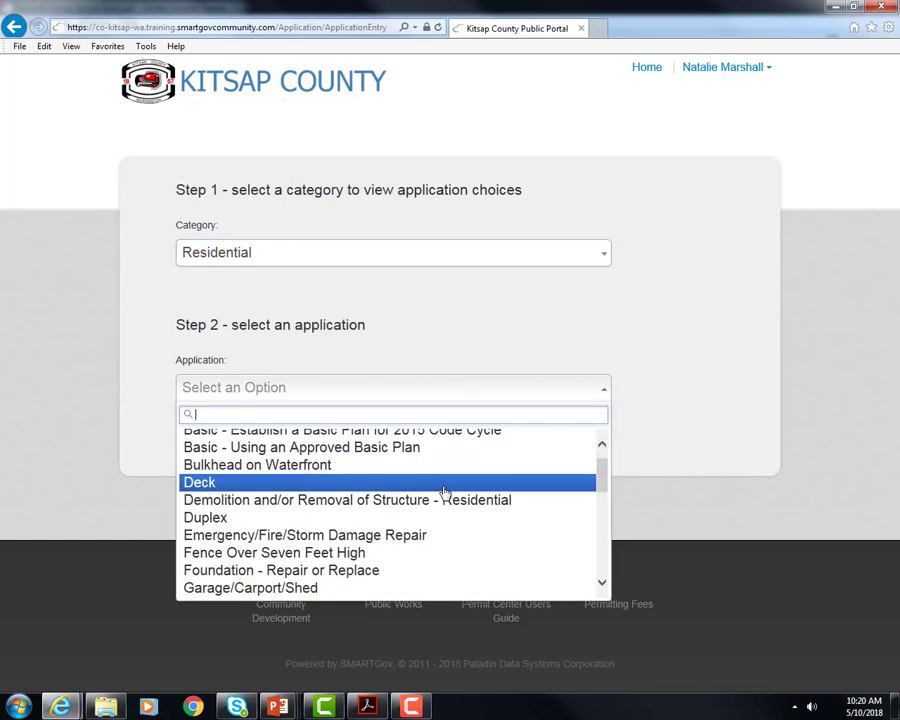
scroll(445, 493, "down", 5)
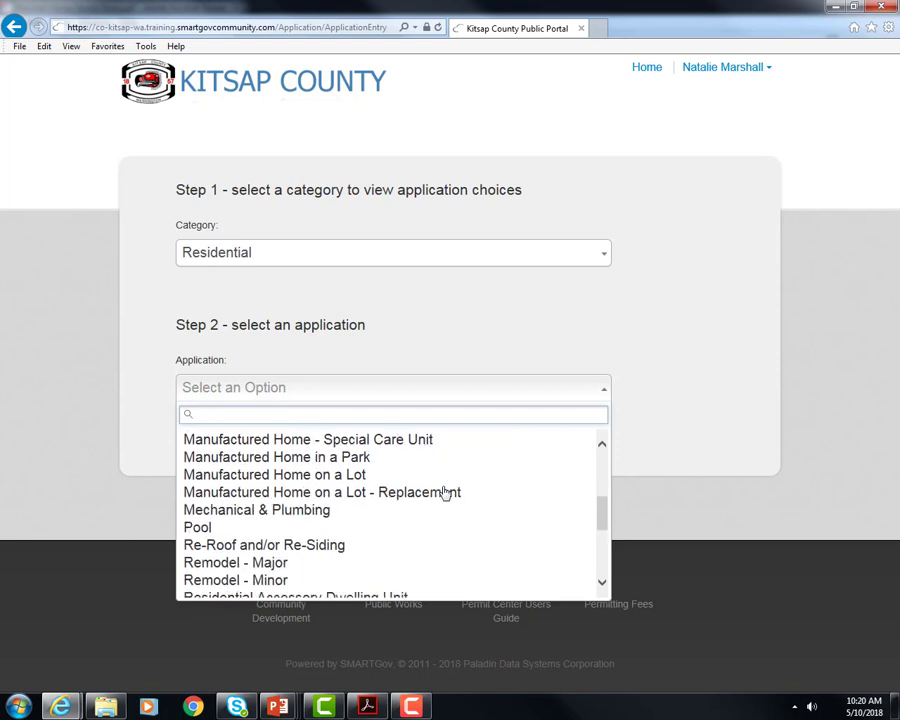
scroll(445, 493, "down", 2)
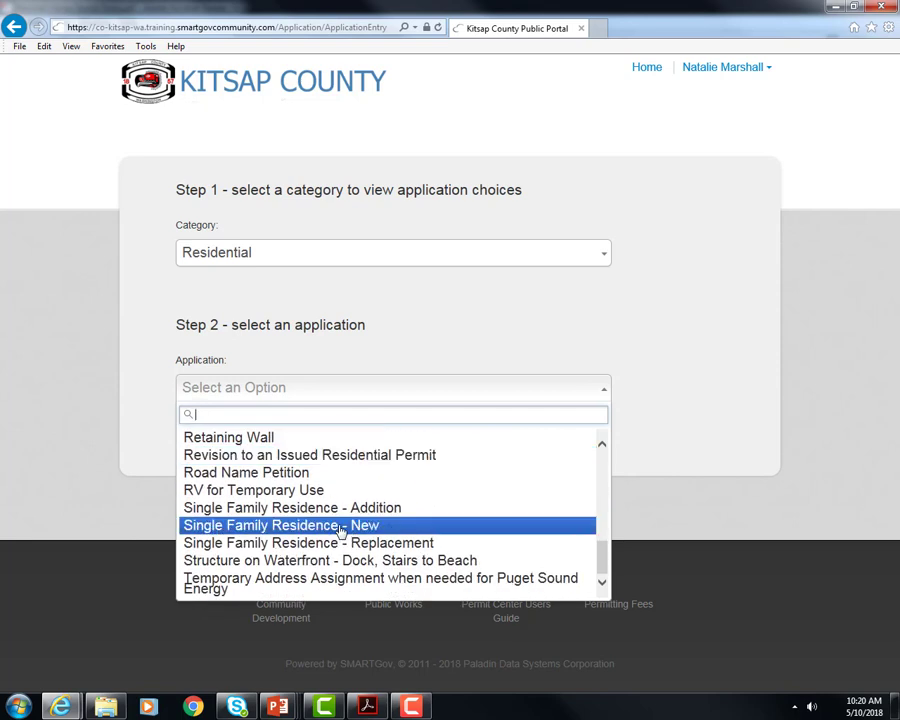
left_click(341, 526)
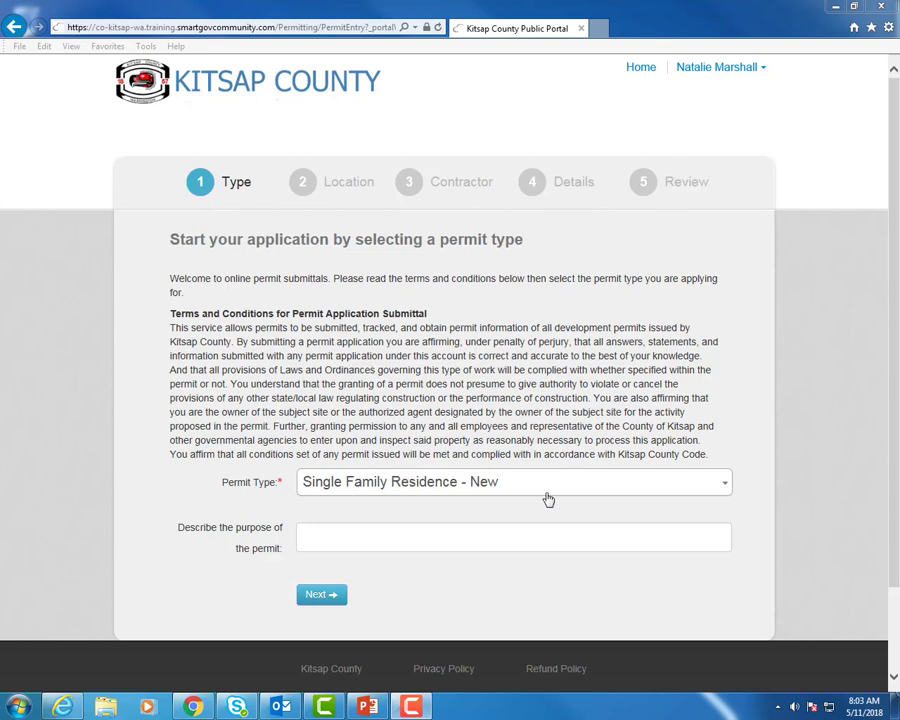
Keep Single Family Residence - New as the permit type and describe the purpose as 'New Home'.
left_click(637, 484)
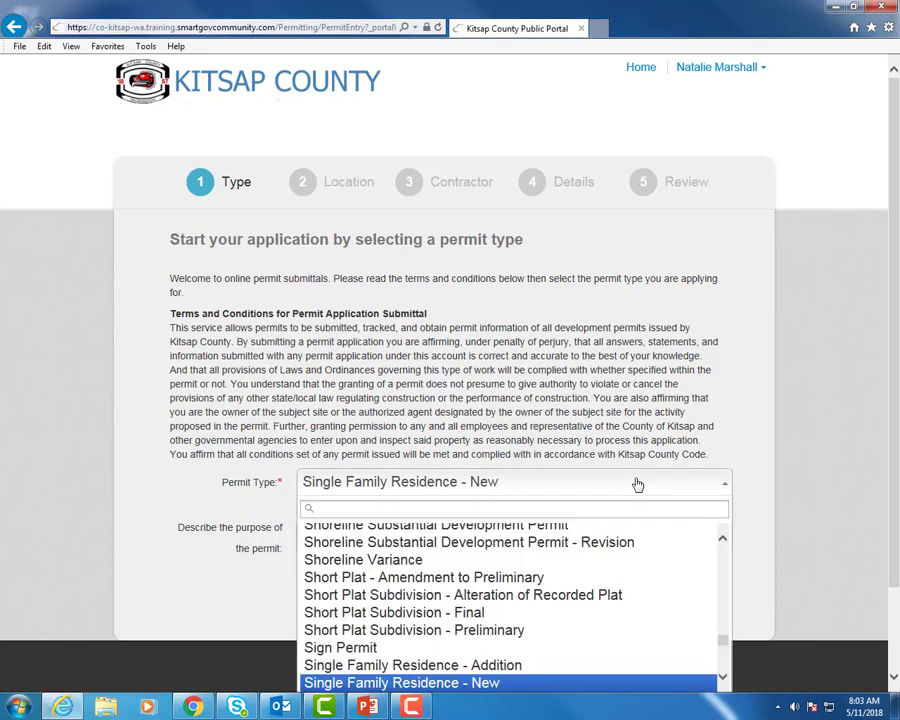
left_click(641, 470)
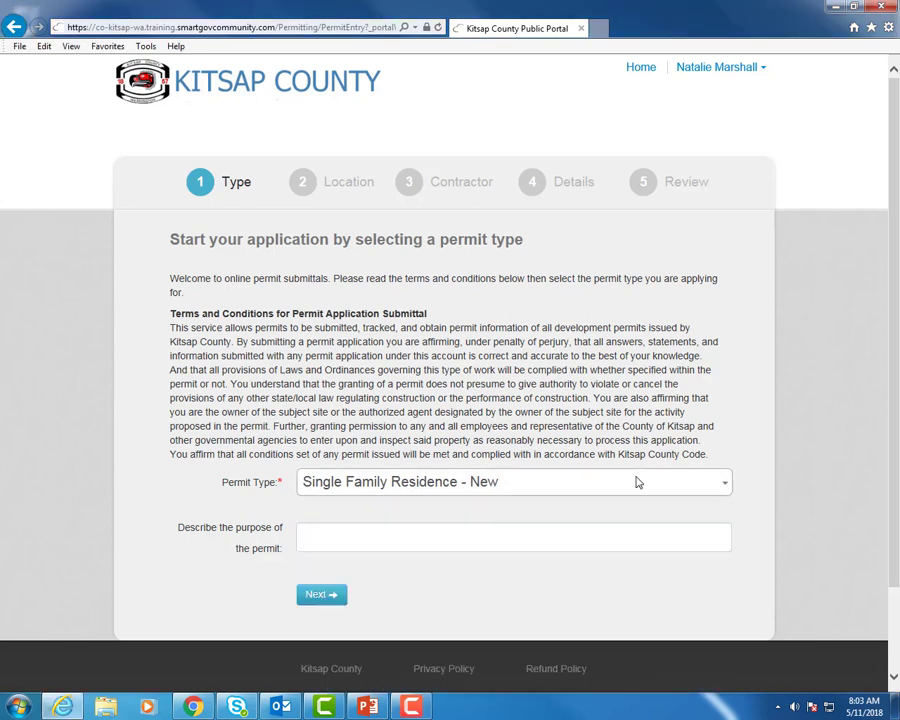
left_click(488, 545)
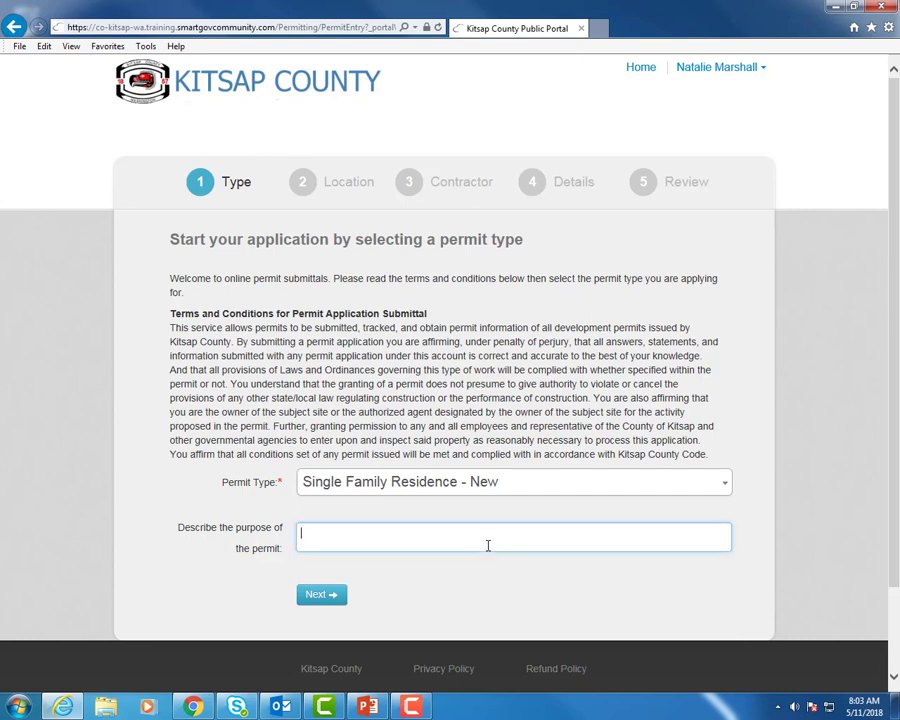
type("New Home")
left_click(331, 596)
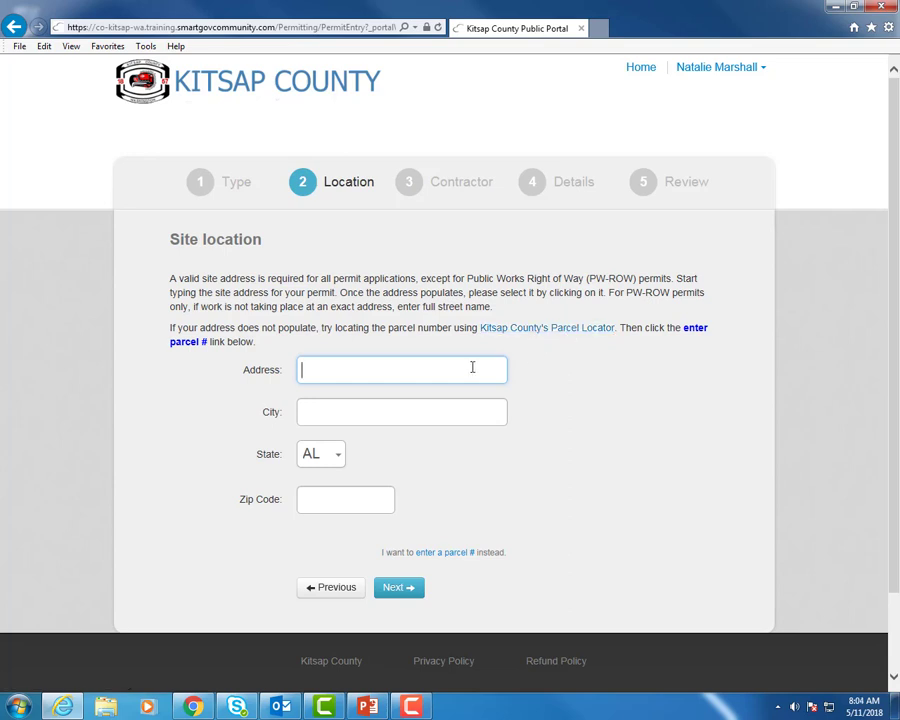
type("614")
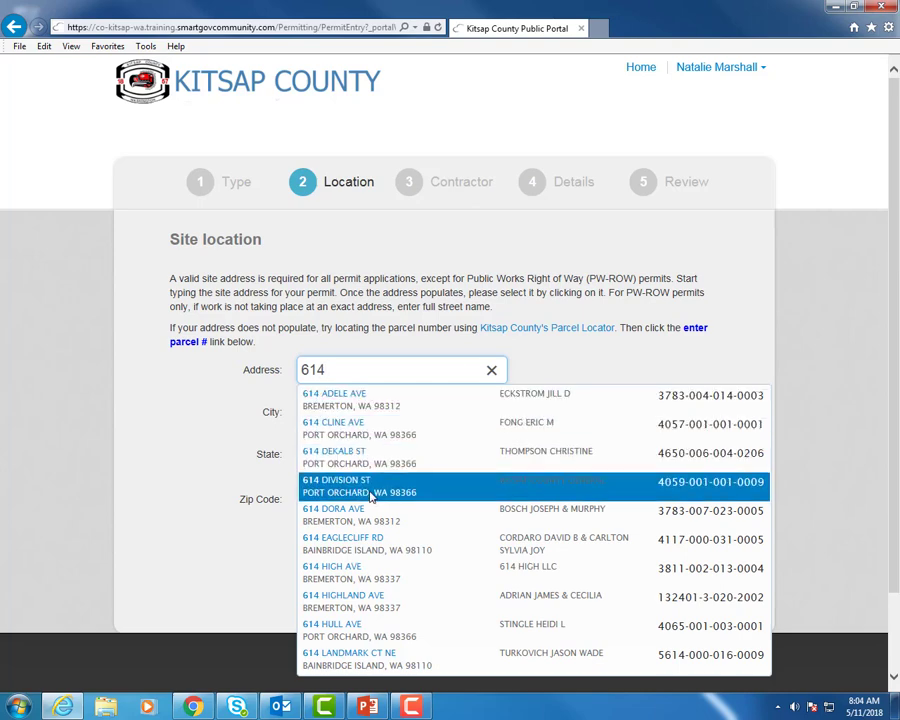
left_click(369, 496)
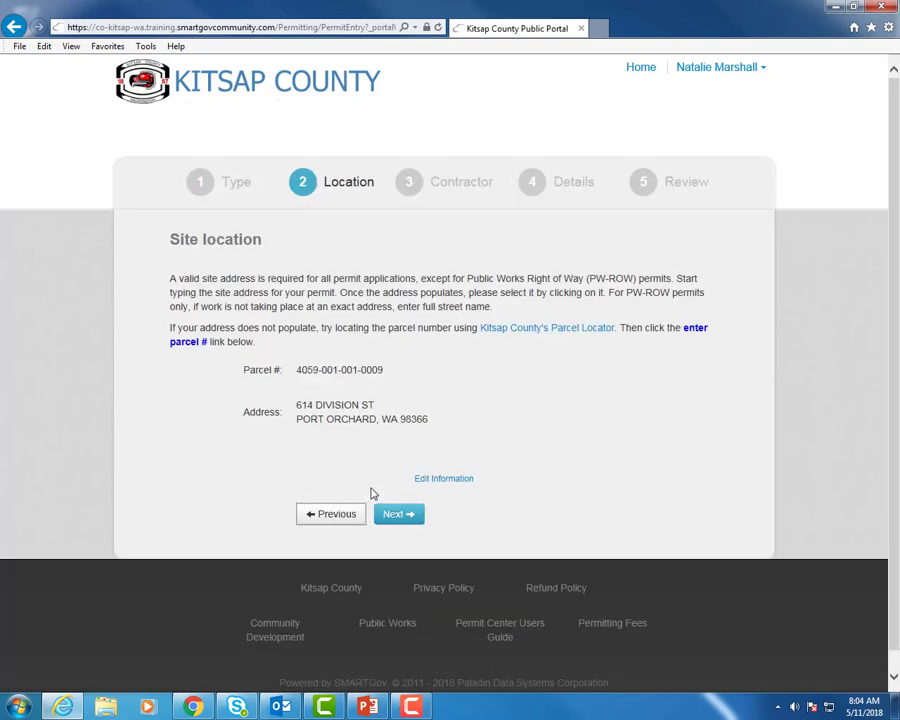
left_click(395, 515)
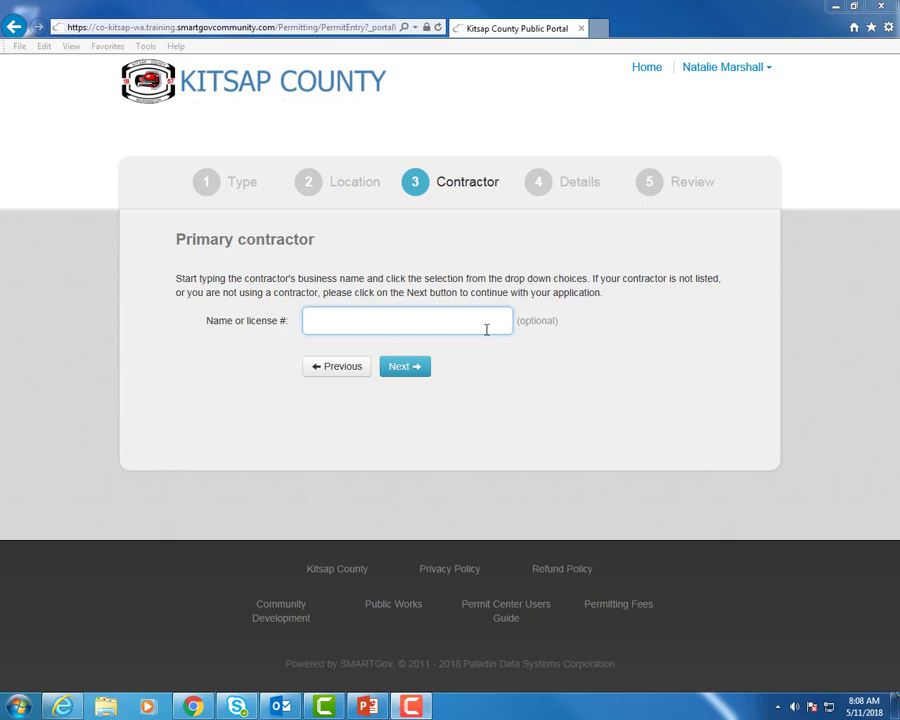
left_click(406, 370)
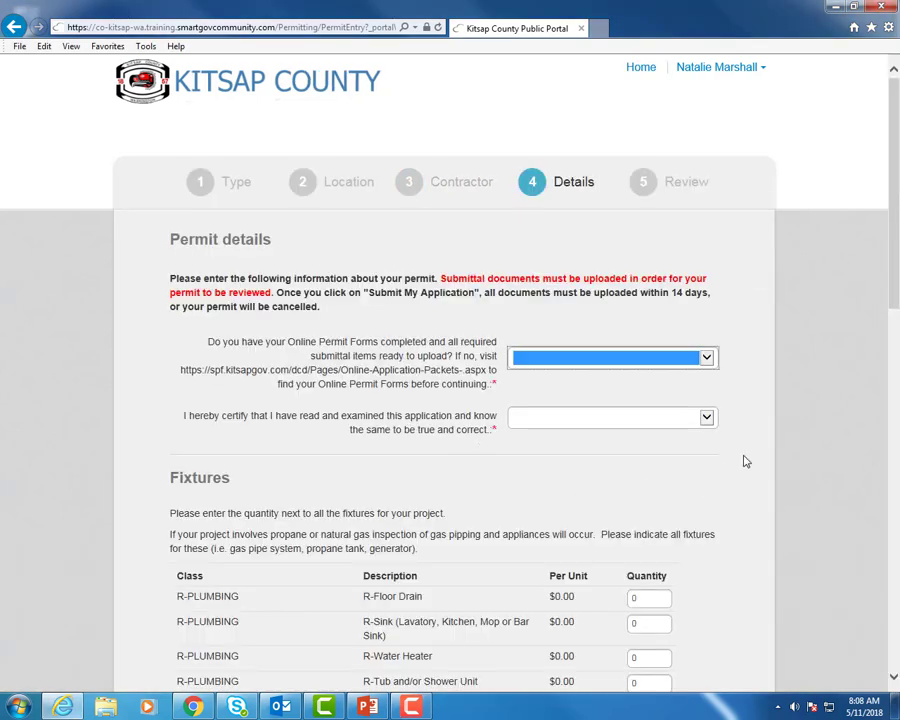
Answer Yes to the permit-forms-ready and certification questions.
left_click(717, 362)
left_click(641, 384)
left_click(659, 426)
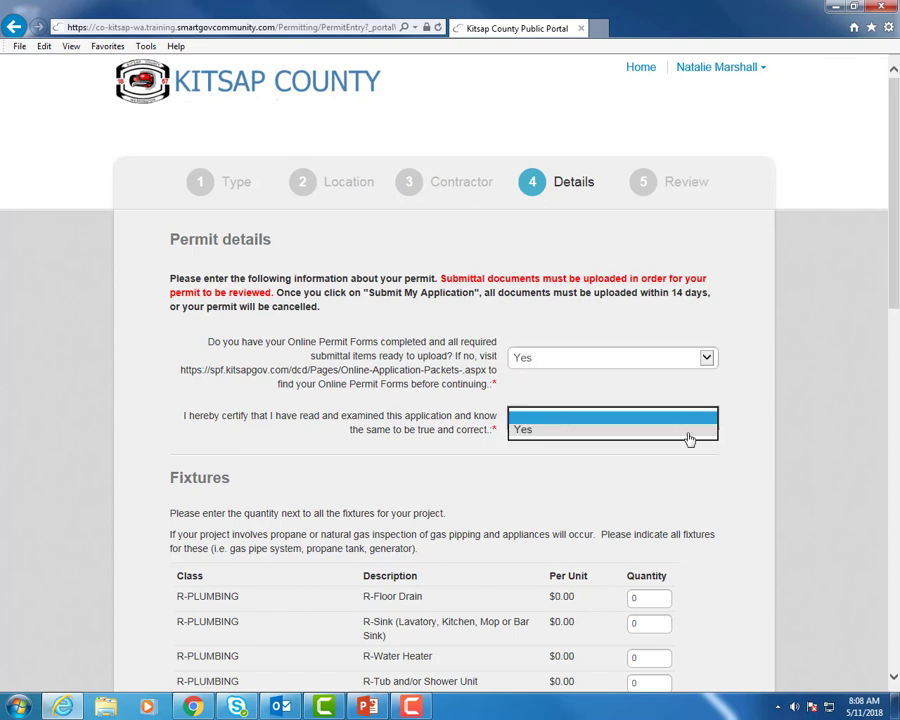
left_click(689, 438)
scroll(893, 323, "down", 1)
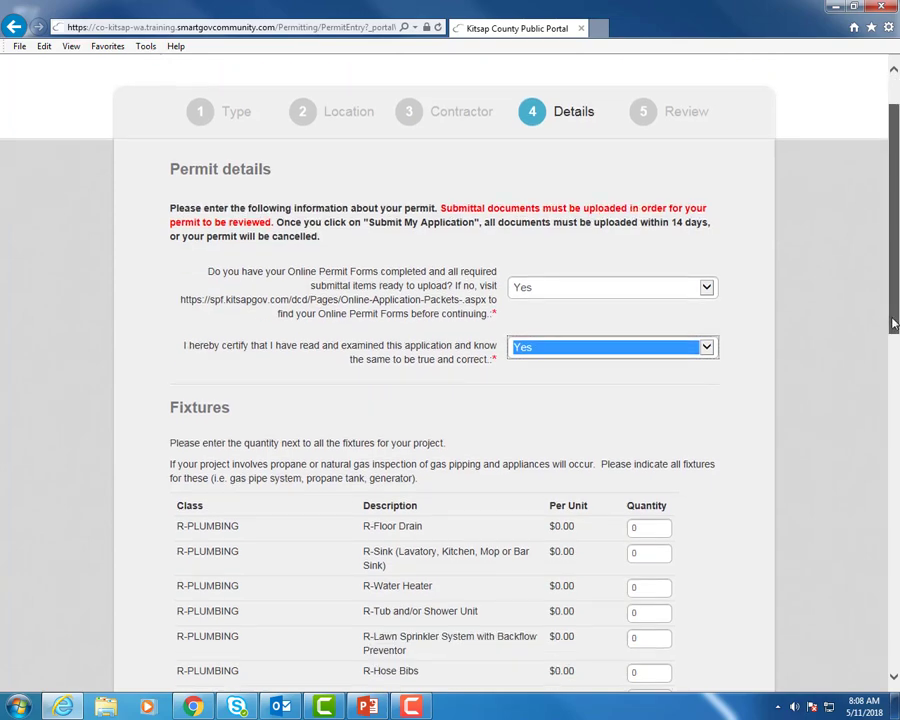
scroll(893, 323, "down", 4)
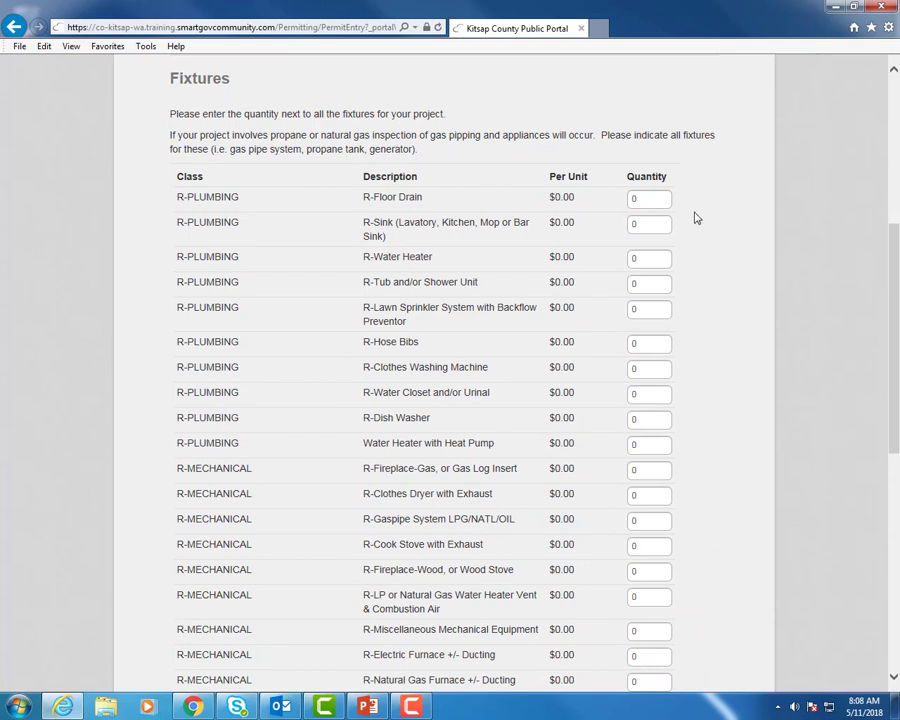
Set Floor Drain, Water Heater and Clothes Washing Machine quantities to 1 each.
left_click(658, 198)
type("1")
left_click(652, 263)
key("BackSpace")
type("1")
left_click(650, 370)
type("1")
left_click_drag(890, 265, 897, 485)
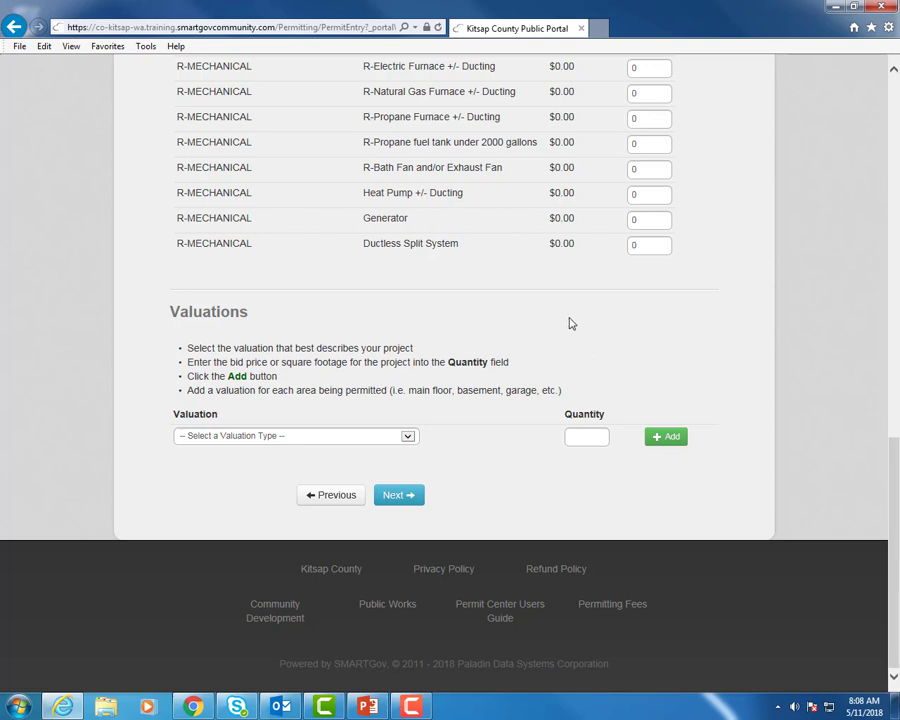
Add Main (1st) Floor 1000 sq ft and Second Floor 800 sq ft valuations, then continue.
left_click(409, 438)
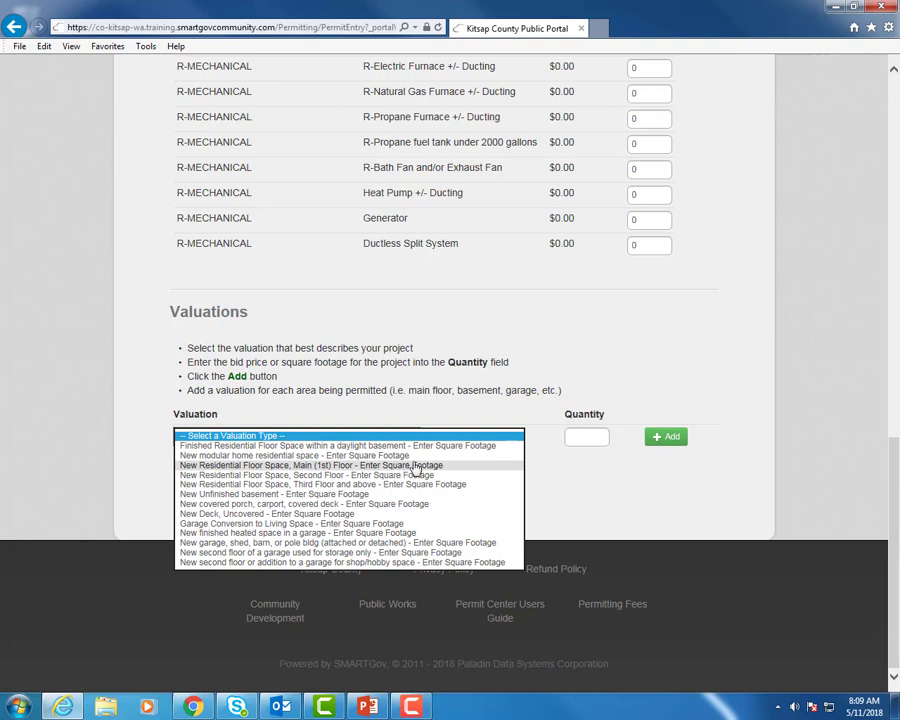
left_click(416, 466)
left_click(579, 435)
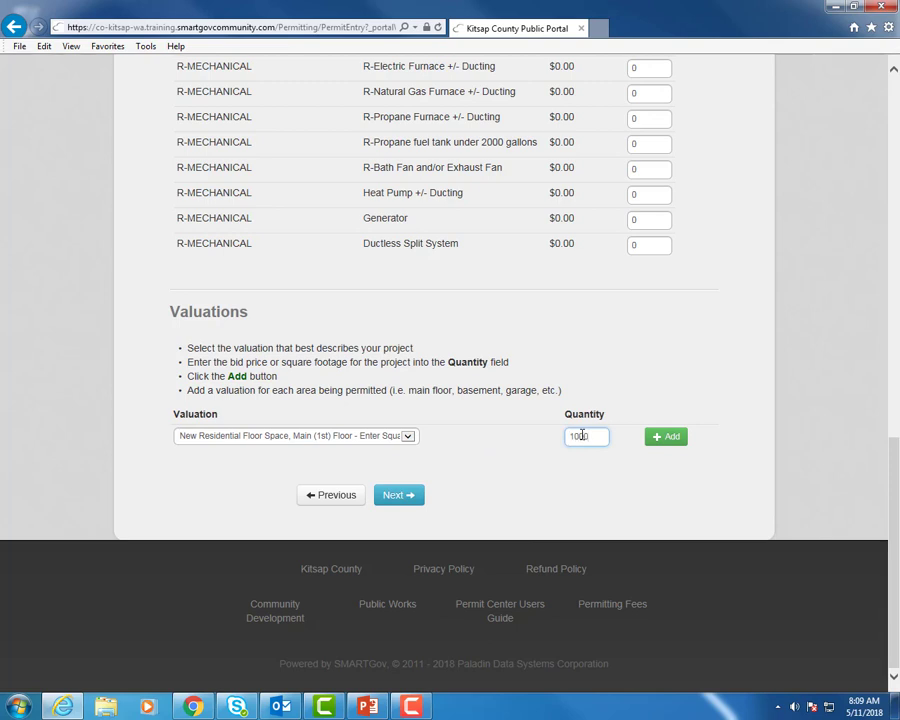
left_click(669, 441)
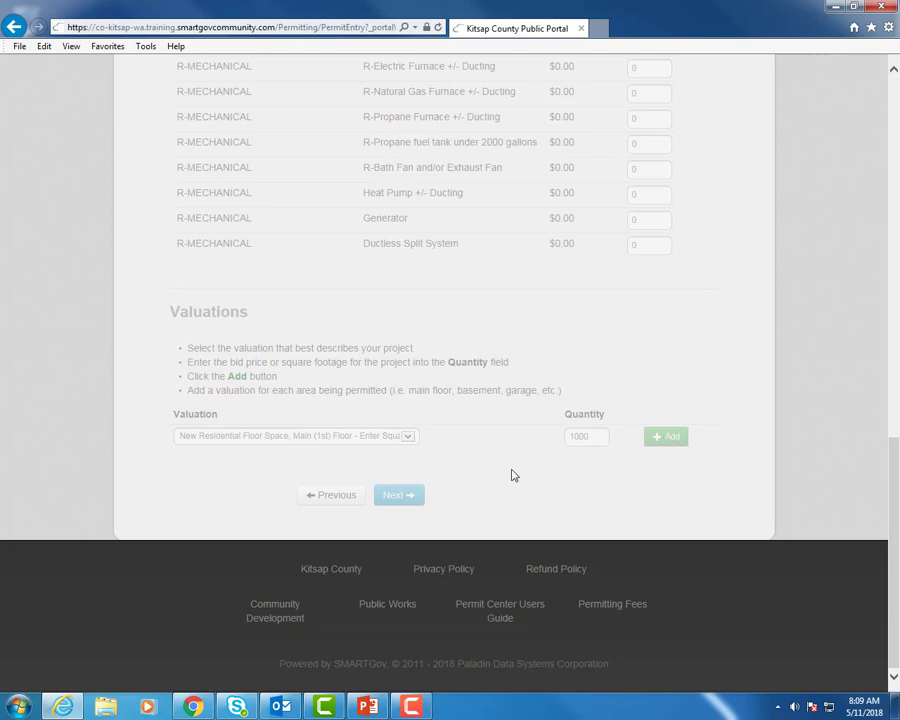
left_click(409, 438)
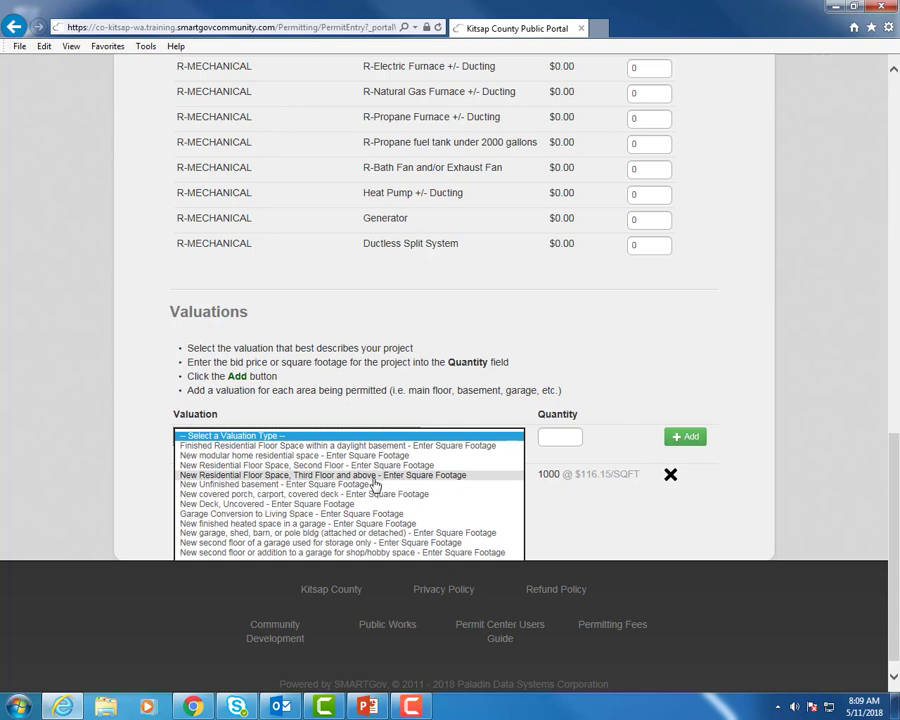
left_click(340, 466)
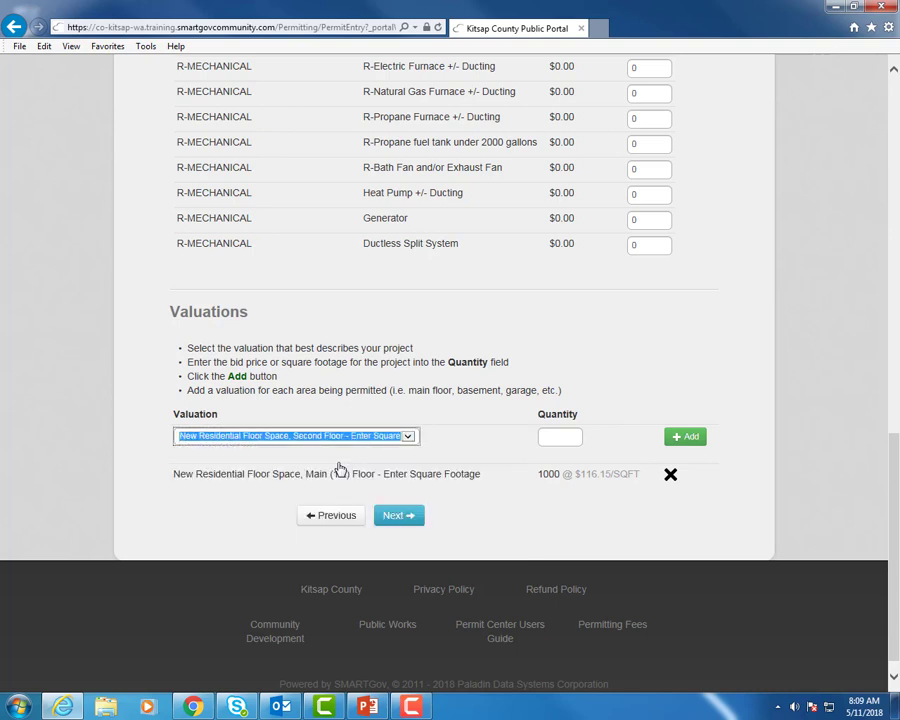
left_click(565, 436)
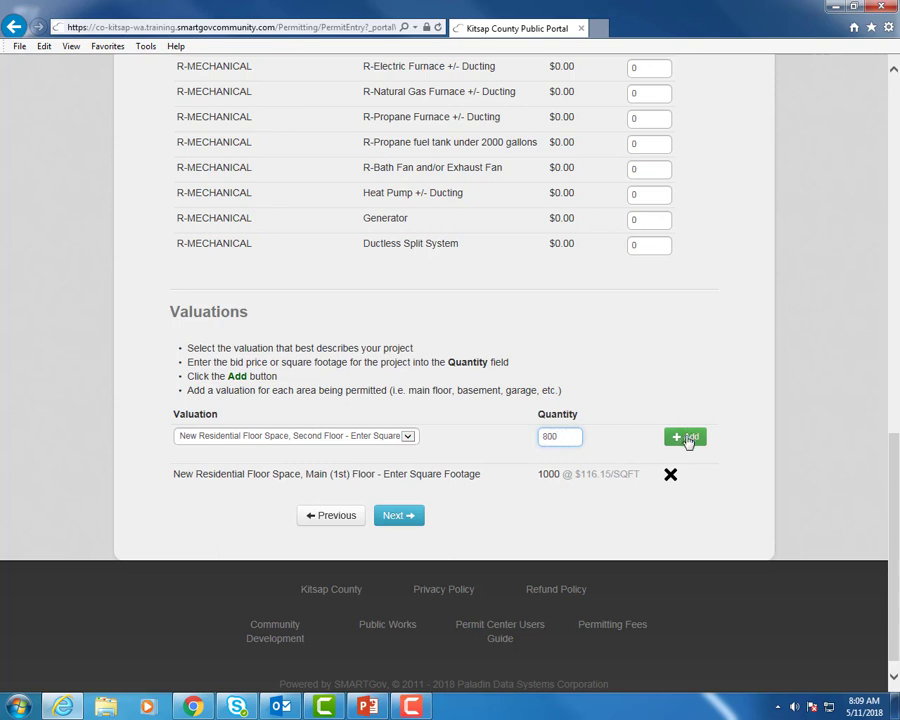
left_click(686, 438)
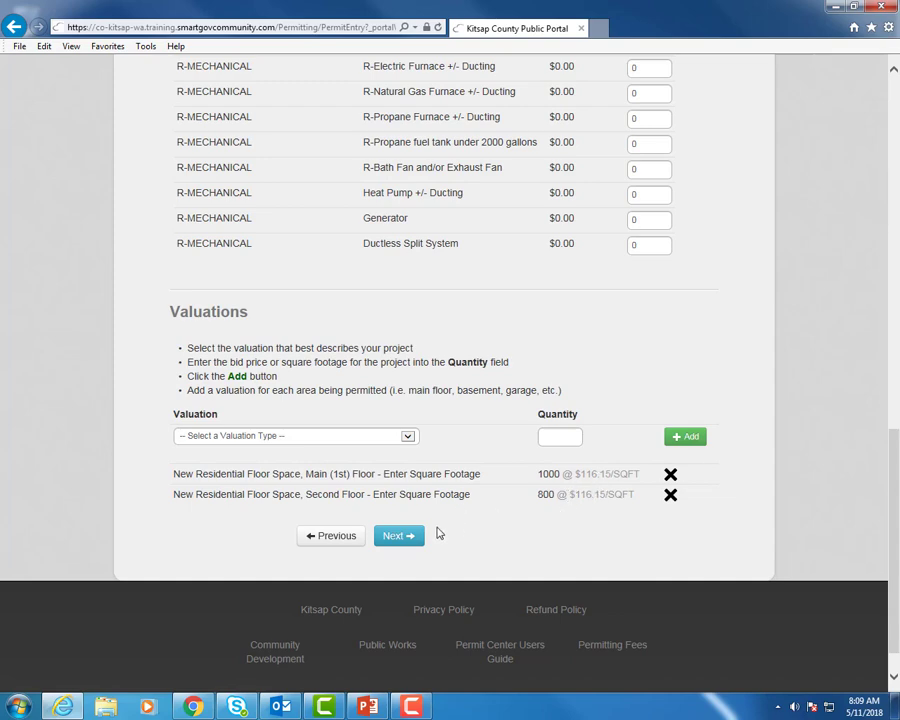
left_click(403, 537)
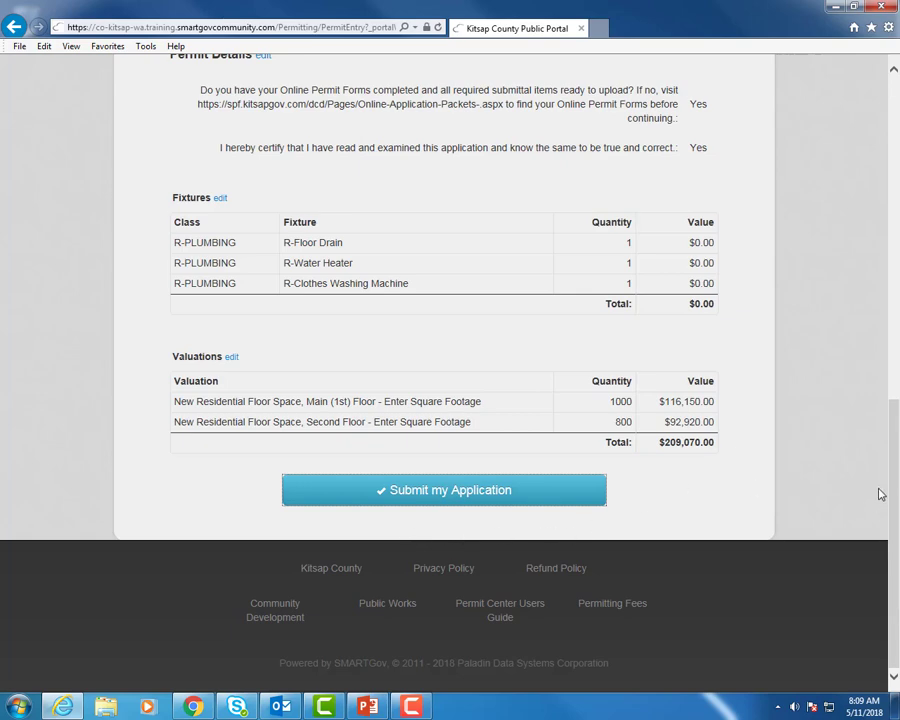
left_click_drag(893, 503, 893, 180)
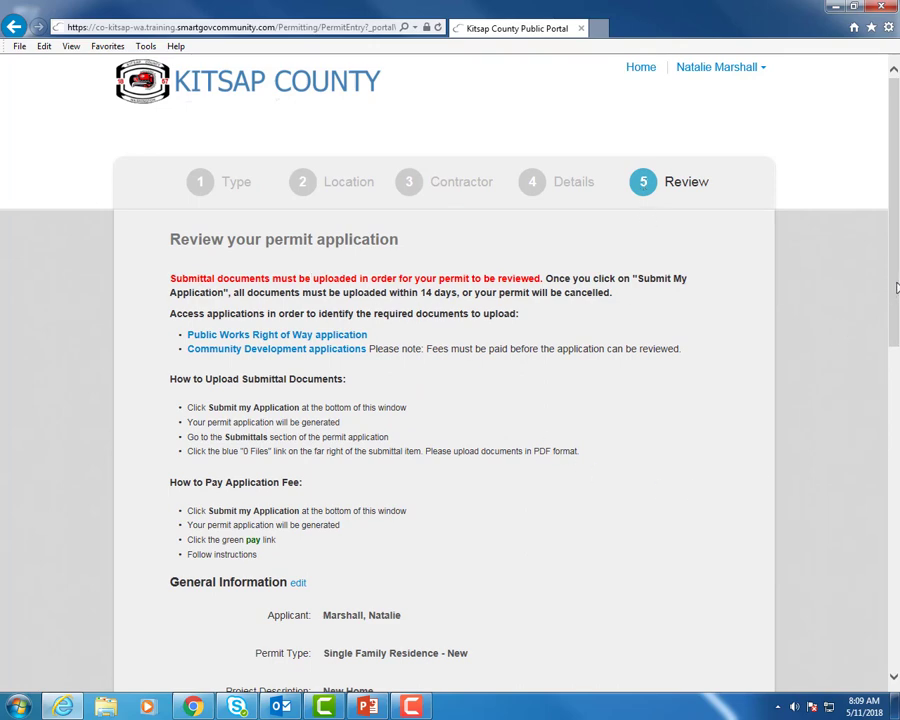
left_click_drag(890, 292, 890, 438)
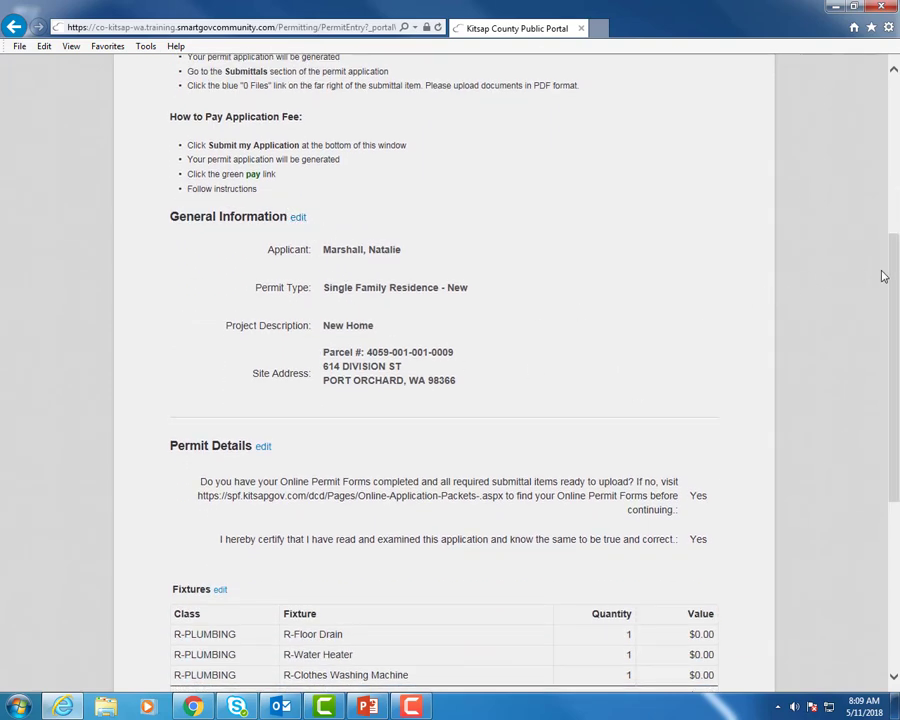
left_click_drag(892, 270, 887, 400)
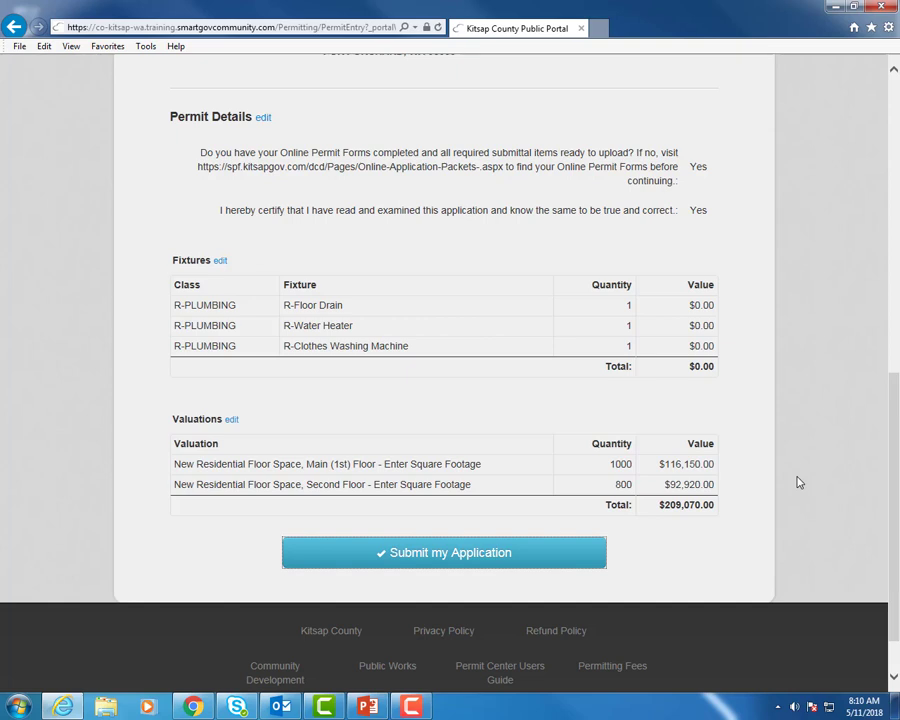
left_click(493, 556)
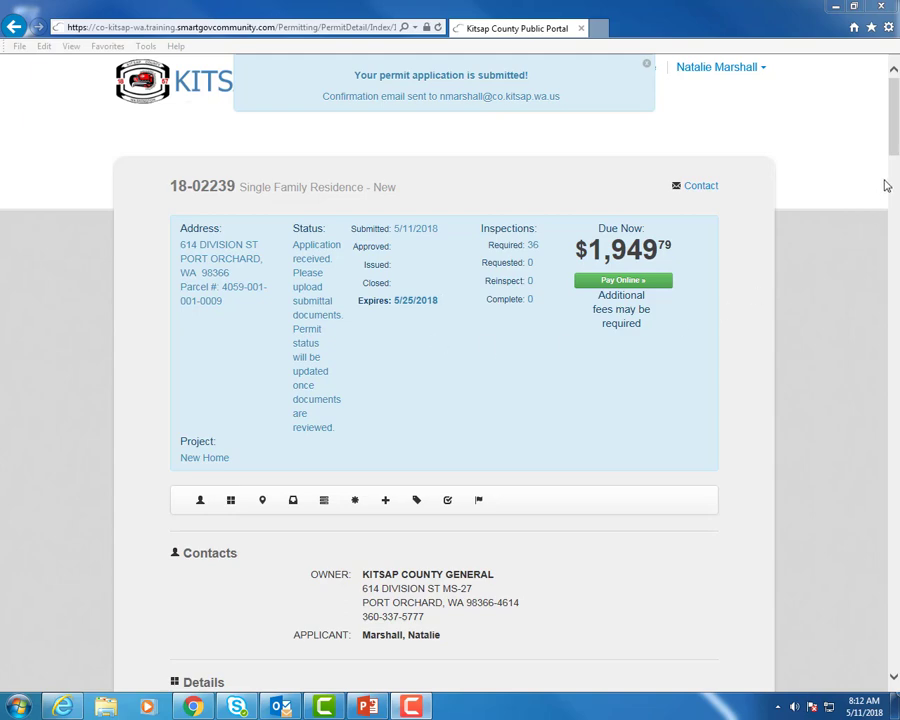
Scroll the permit page down to the Submittals list showing every item Pending with 0 files.
left_click_drag(892, 156, 892, 238)
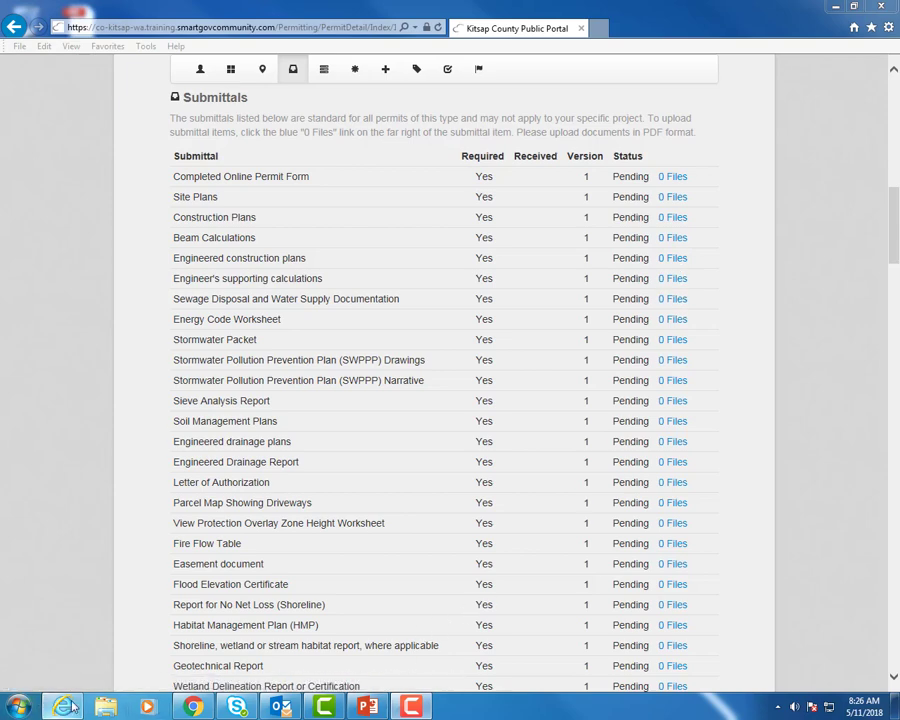
Switch to the Cognito 'Single Family Residence or Duplex' form and scroll through its sections.
left_click(193, 707)
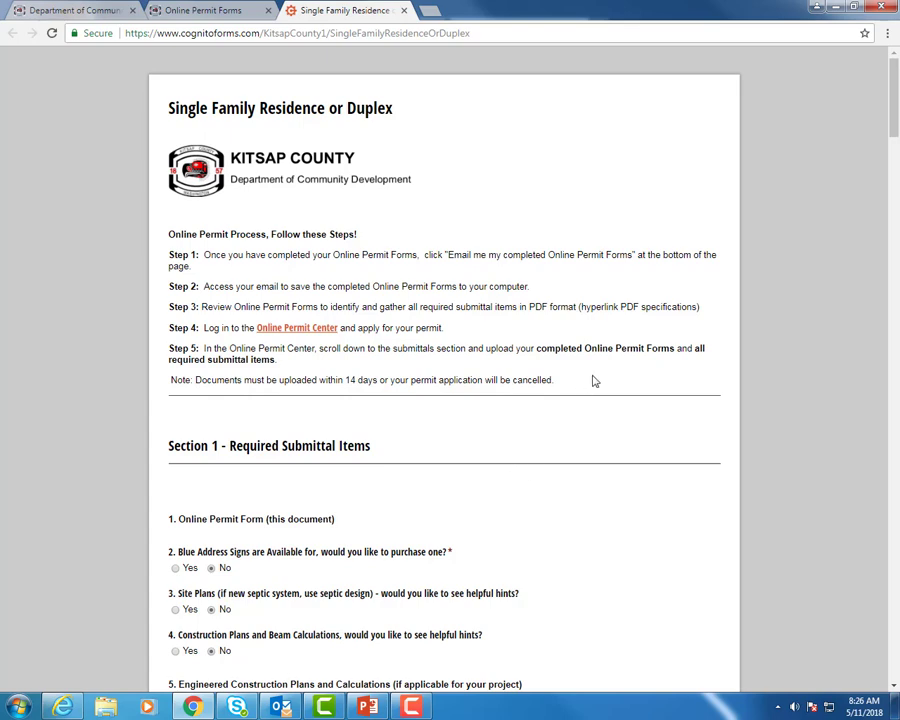
scroll(760, 307, "down", 3)
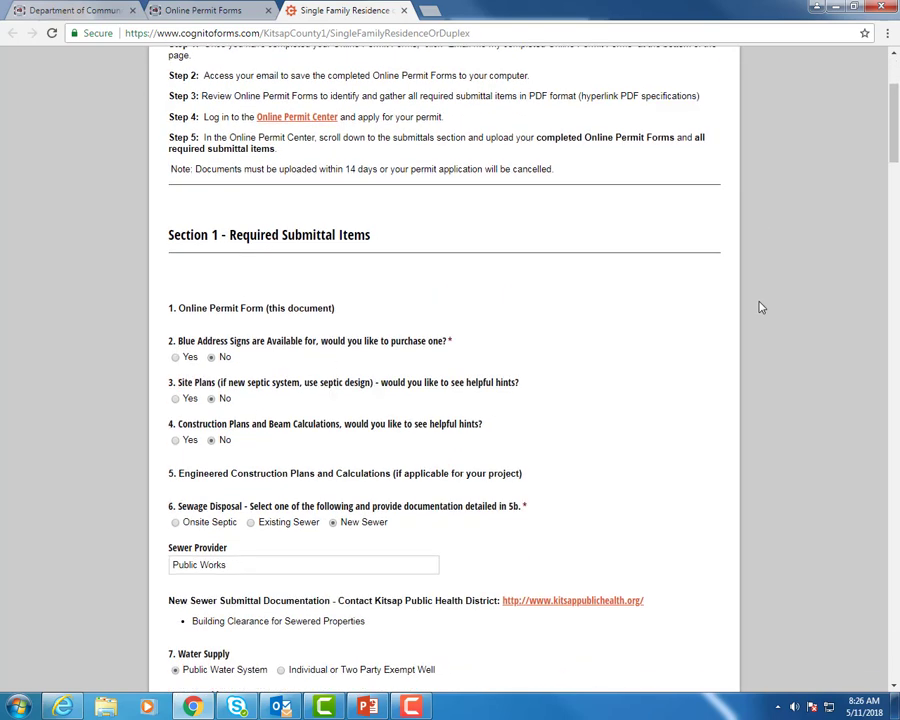
scroll(757, 306, "down", 2)
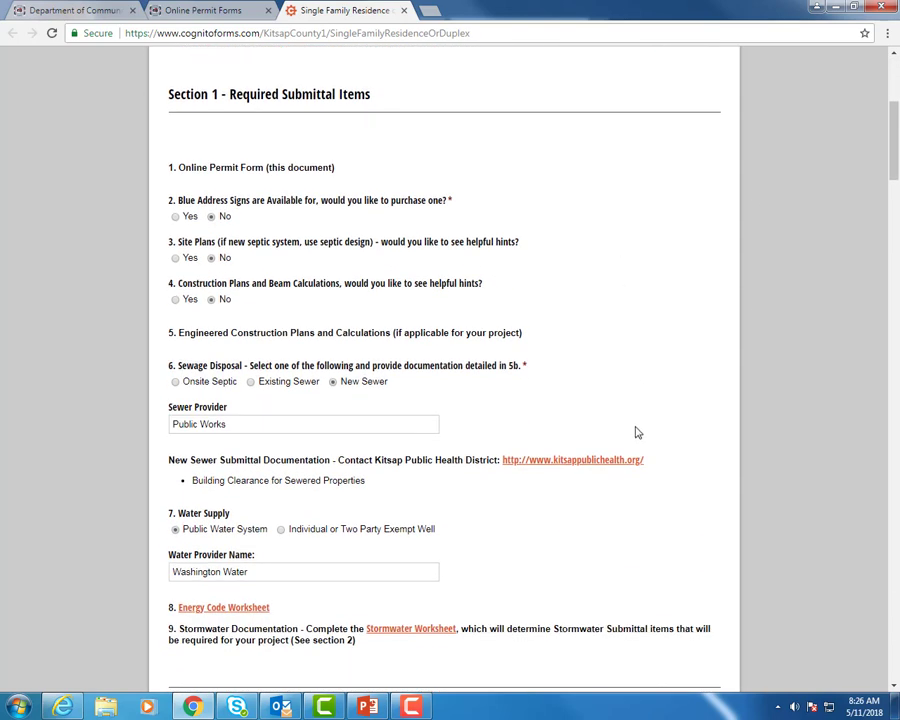
scroll(638, 431, "down", 1)
scroll(638, 432, "down", 6)
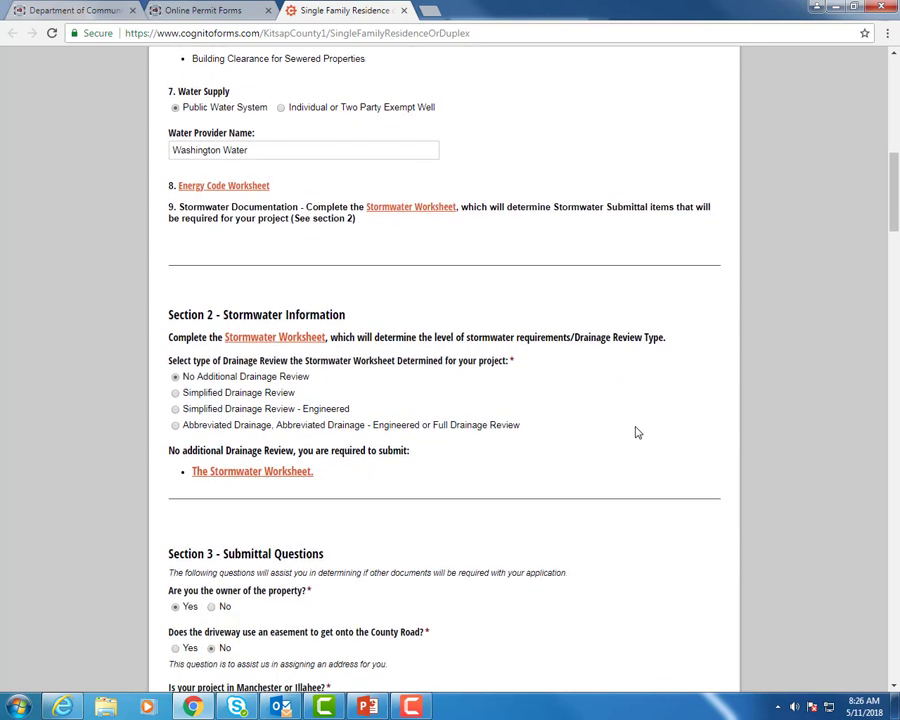
scroll(648, 421, "down", 2)
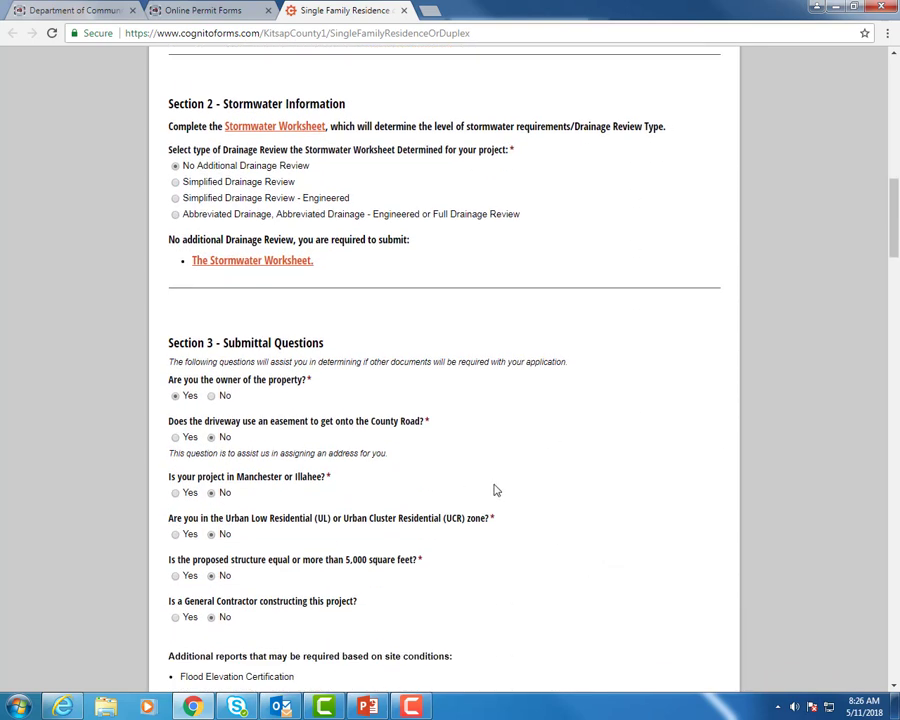
scroll(698, 513, "up", 12)
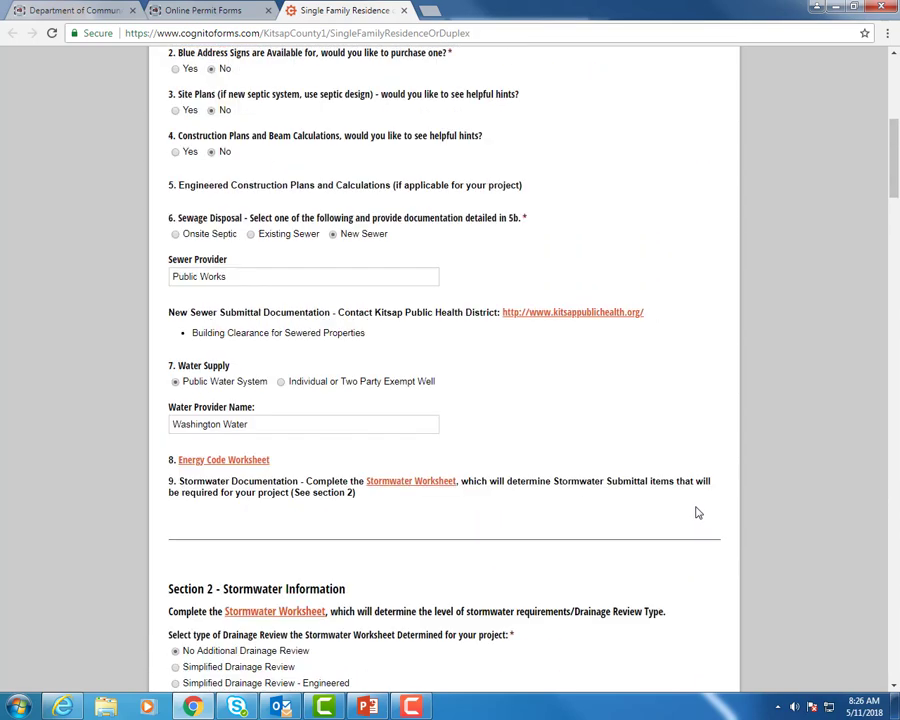
scroll(698, 513, "up", 2)
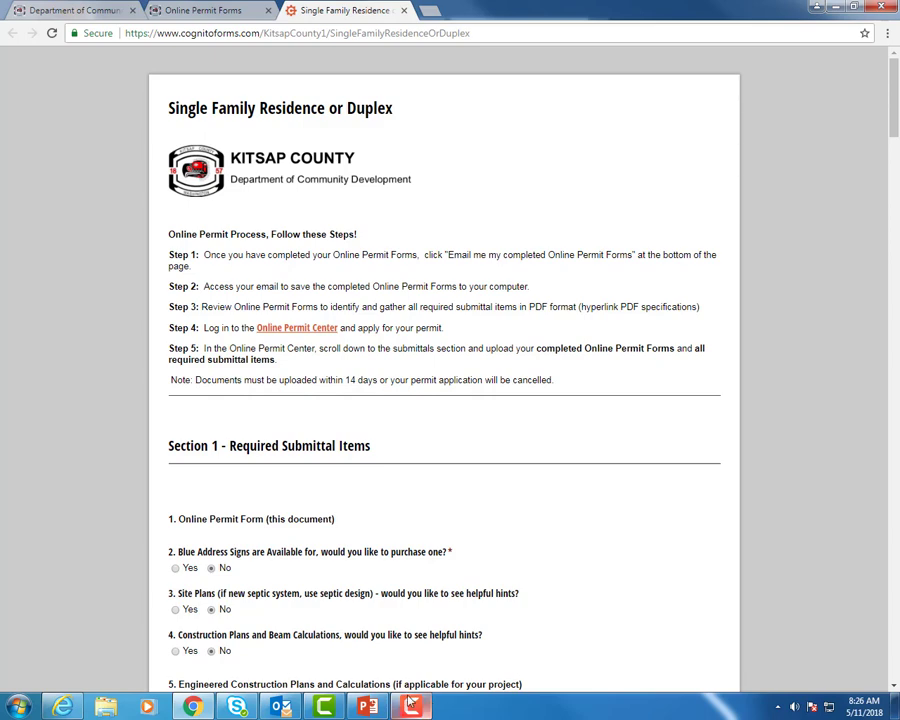
Back in the portal, attach the home permit form PDF under Completed Online Permit Form.
left_click(66, 708)
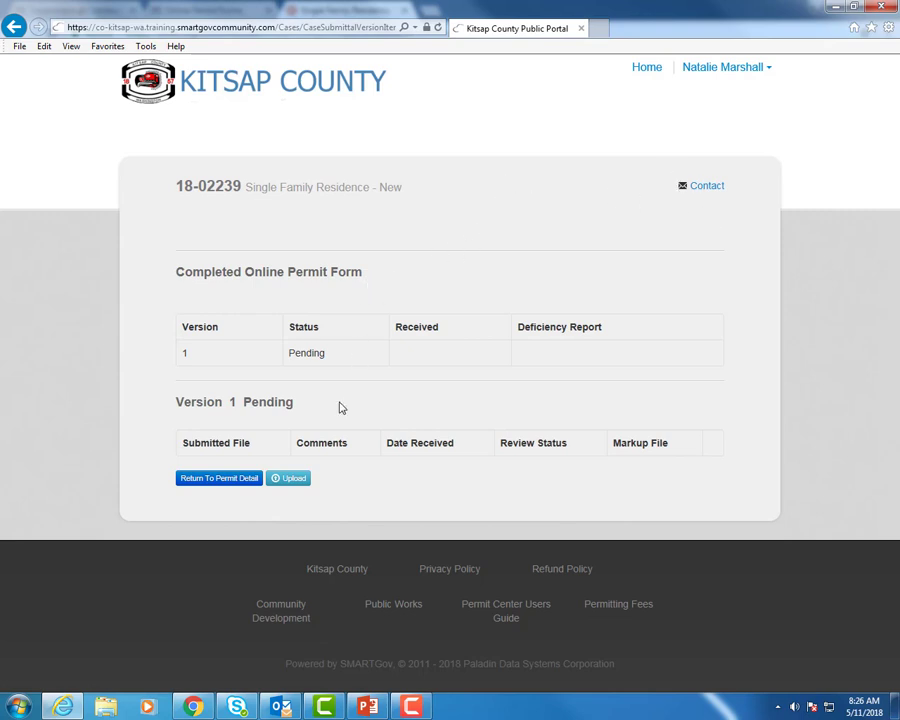
left_click(296, 480)
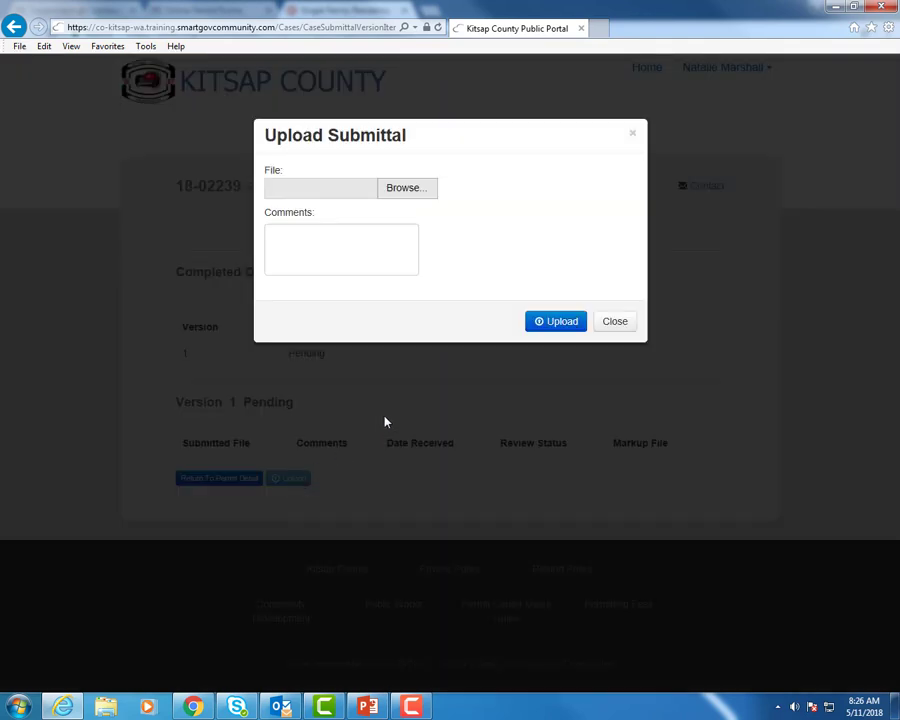
left_click(405, 189)
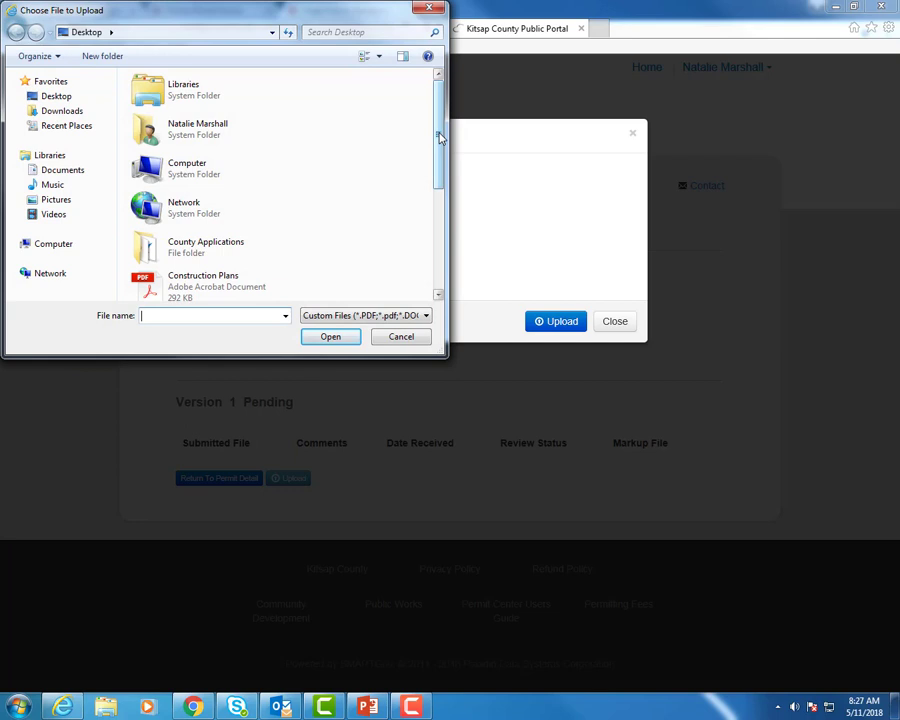
left_click_drag(440, 137, 437, 266)
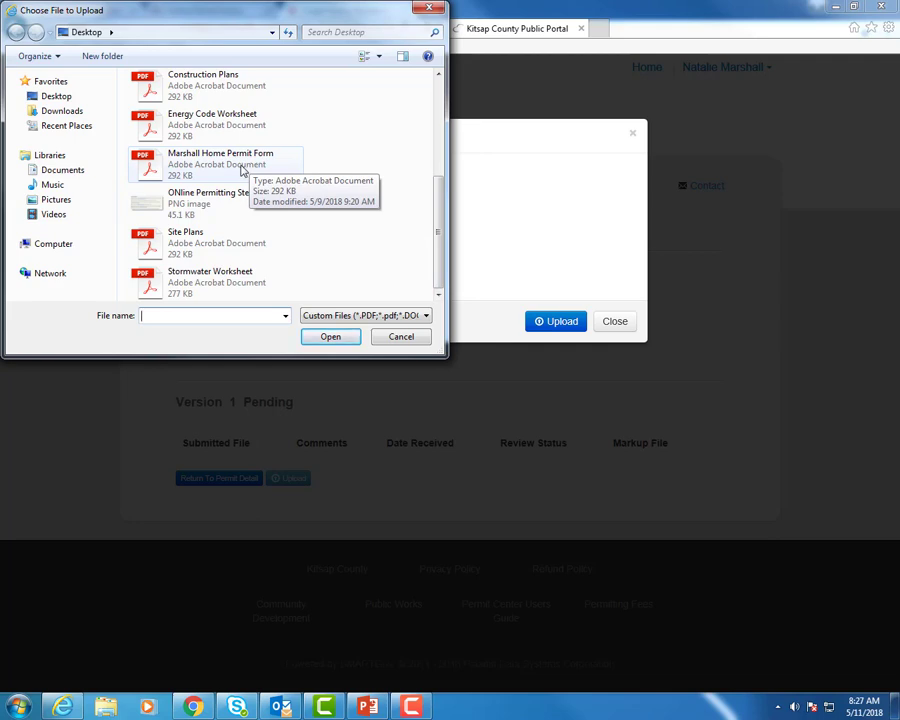
double_click(240, 172)
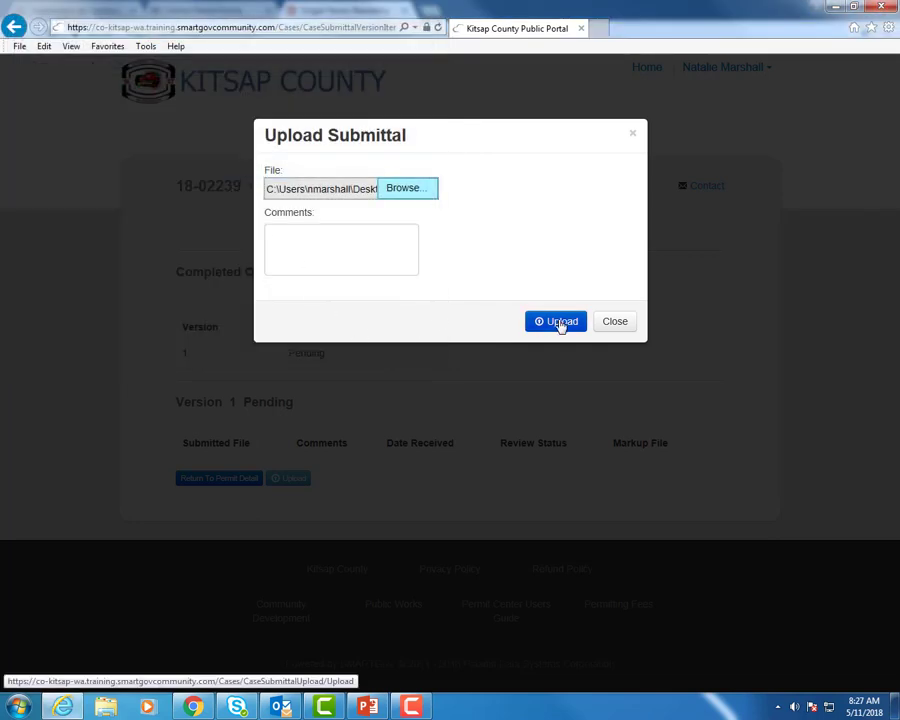
left_click(561, 322)
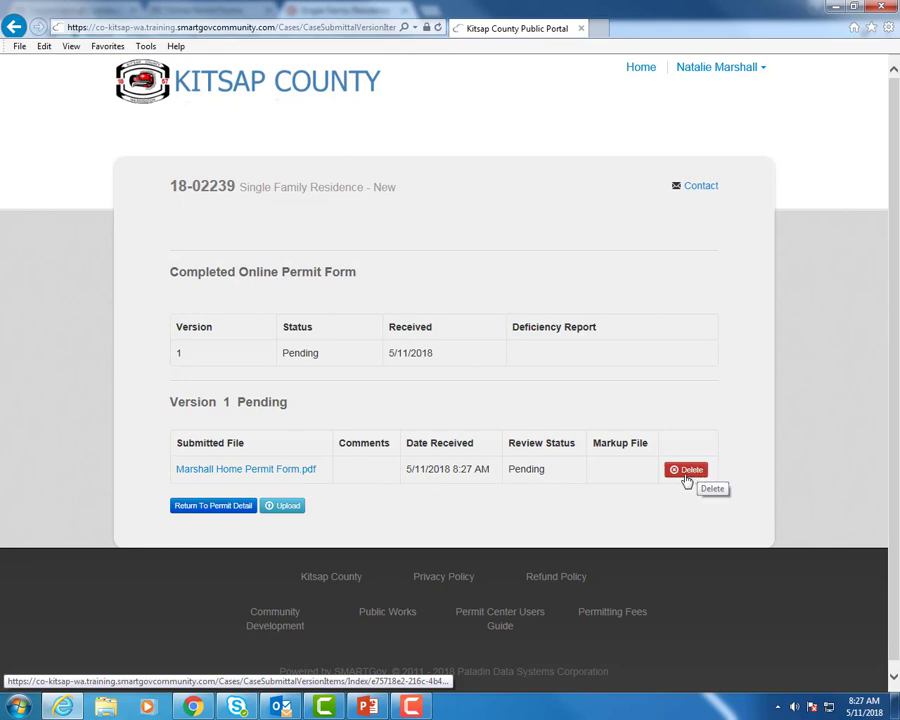
left_click(216, 506)
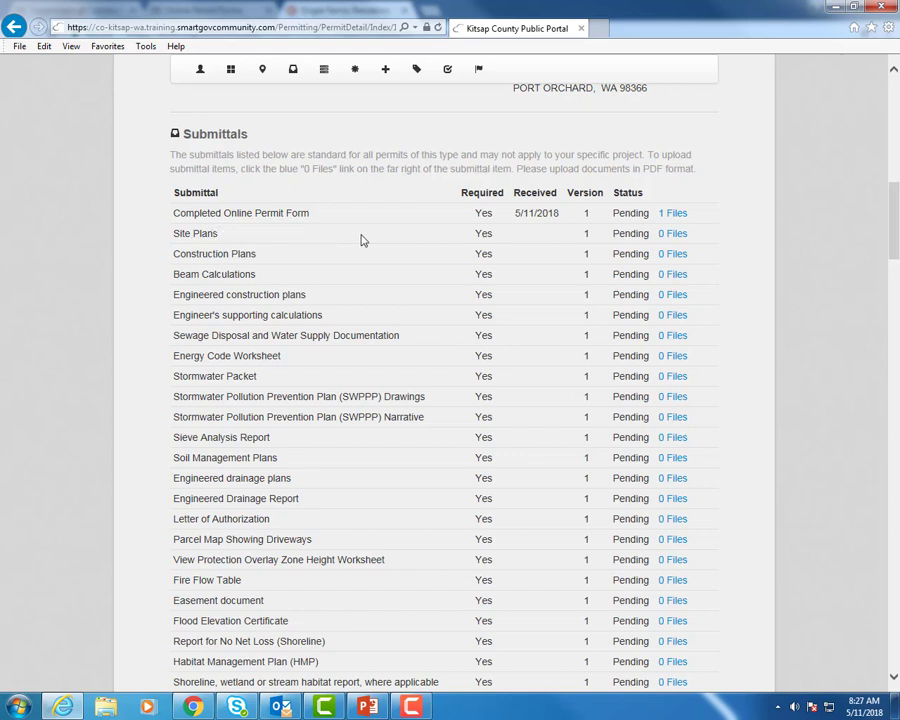
left_click(673, 234)
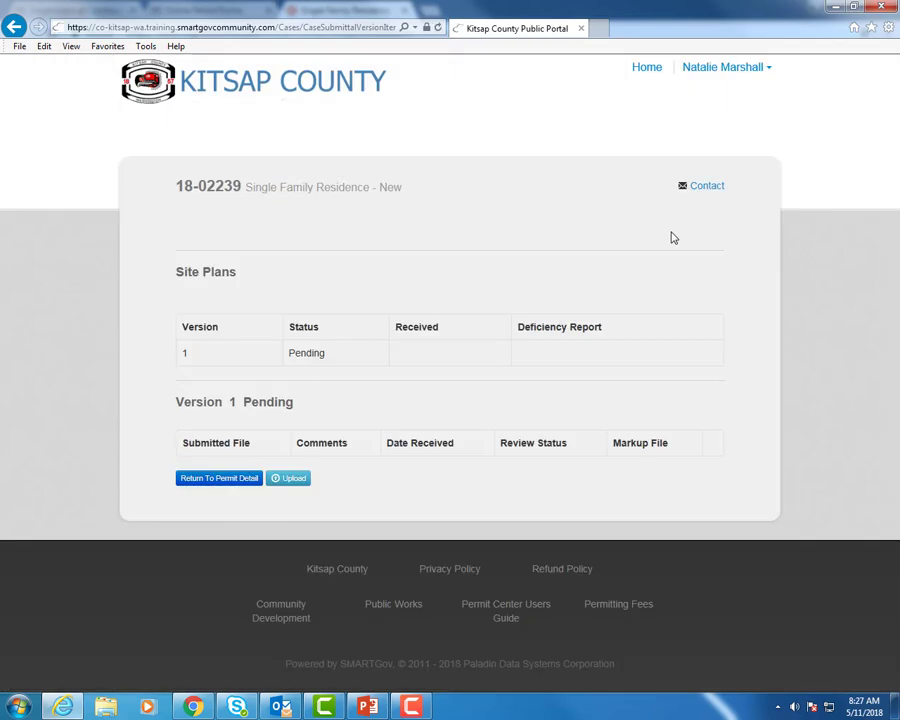
left_click(292, 479)
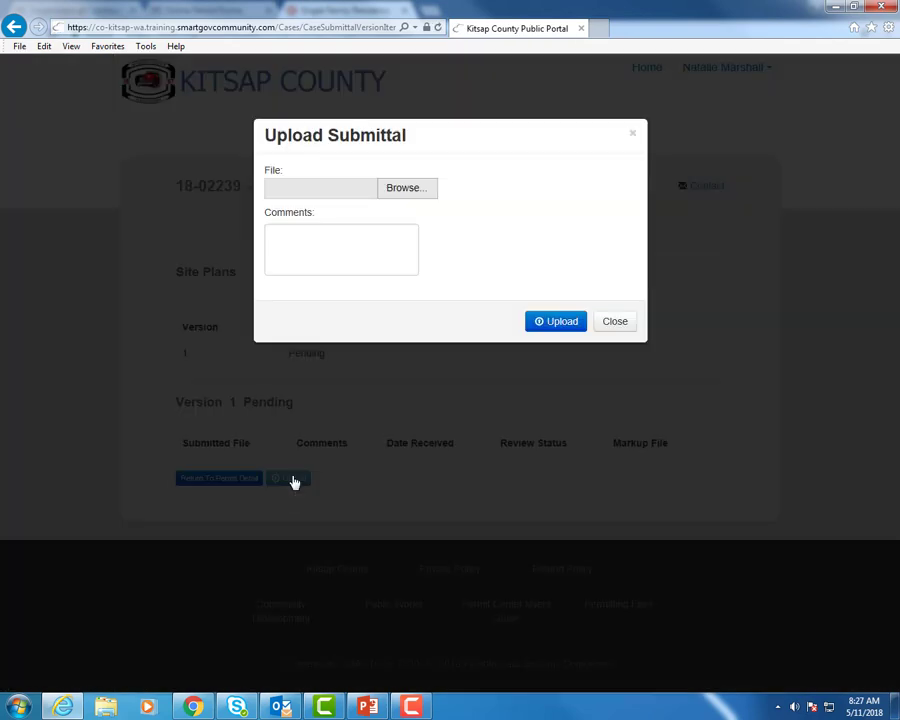
left_click(412, 189)
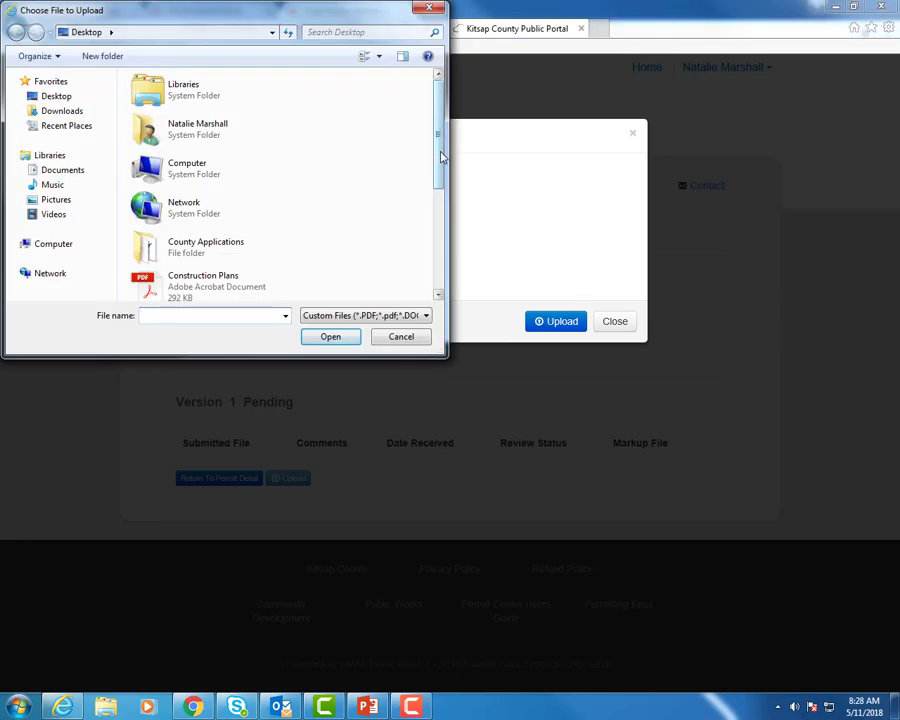
left_click_drag(441, 157, 444, 262)
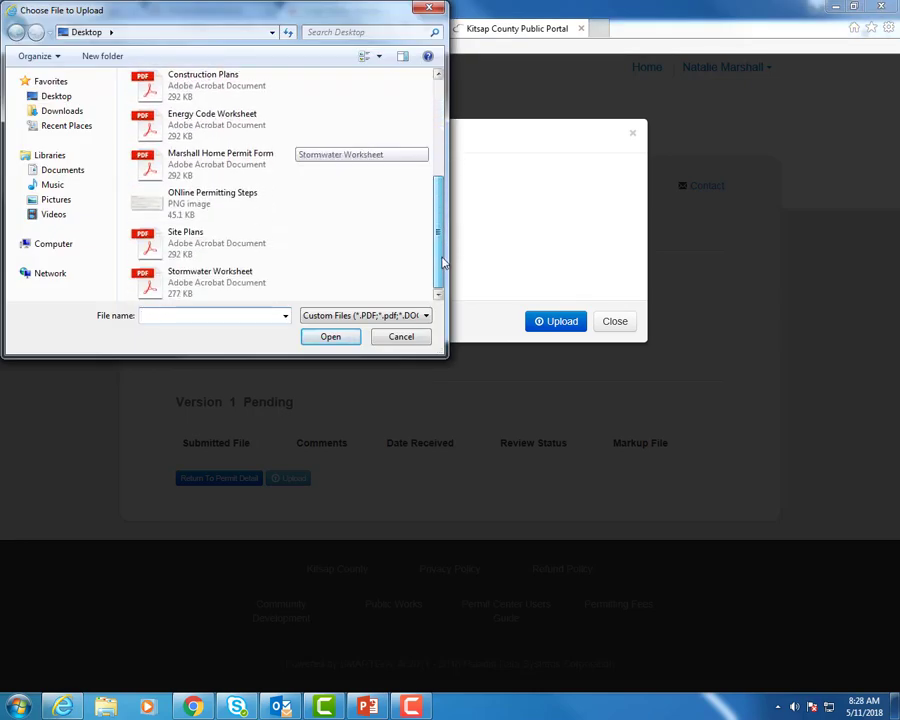
left_click(213, 254)
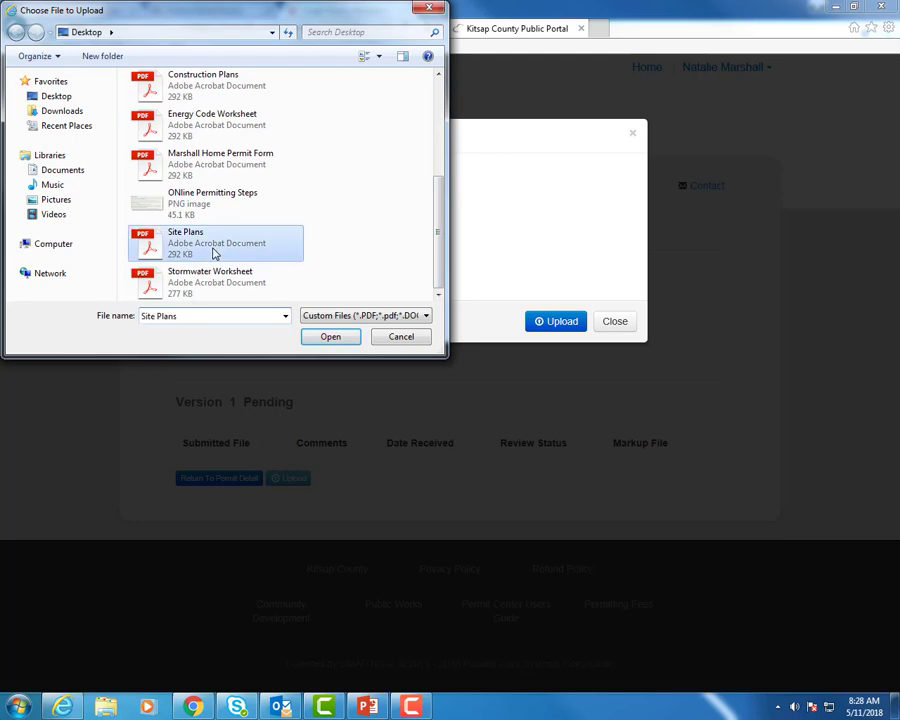
left_click(330, 336)
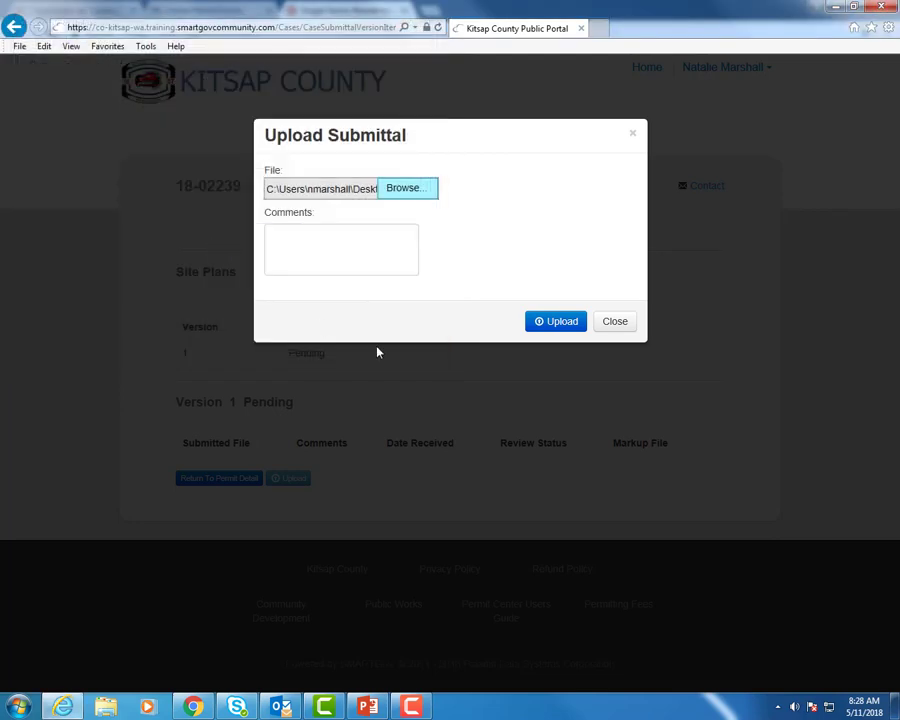
left_click(556, 322)
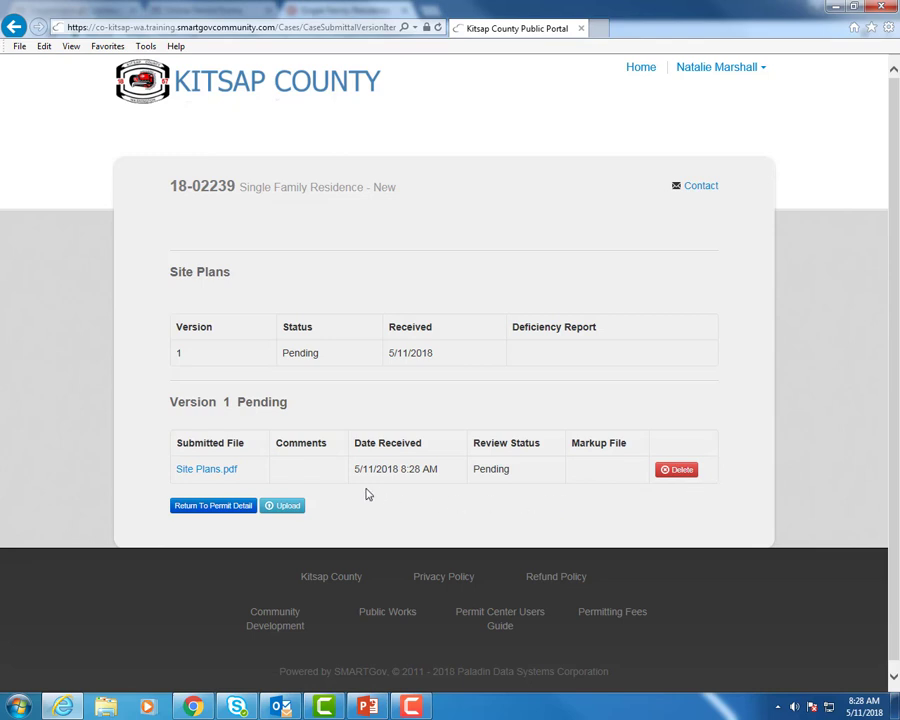
left_click(220, 510)
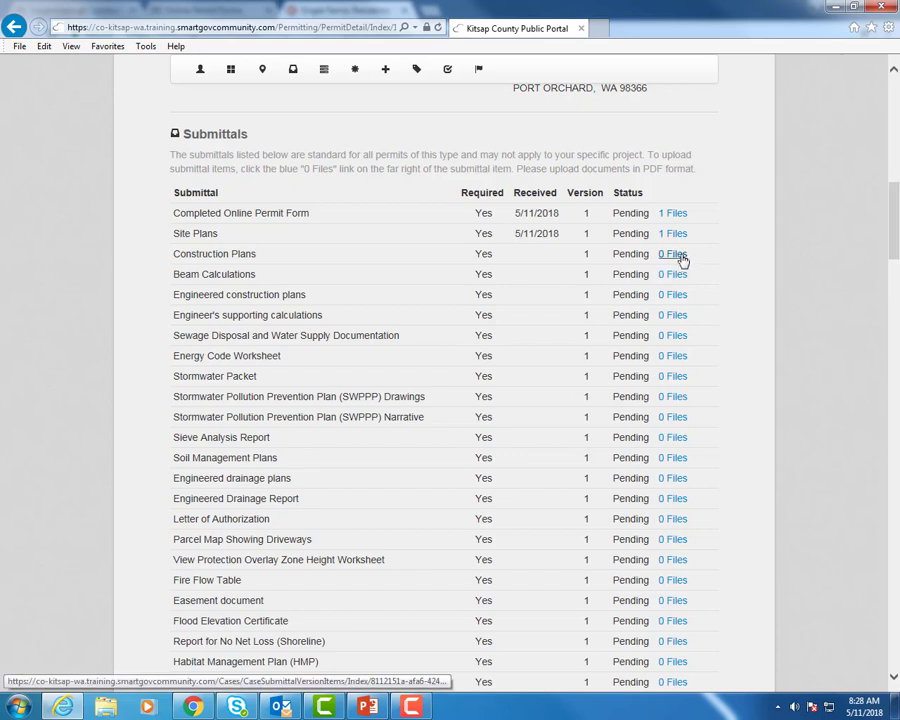
Upload Construction Plans.pdf to the Construction Plans submittal and return to the permit's submittals list.
left_click(676, 255)
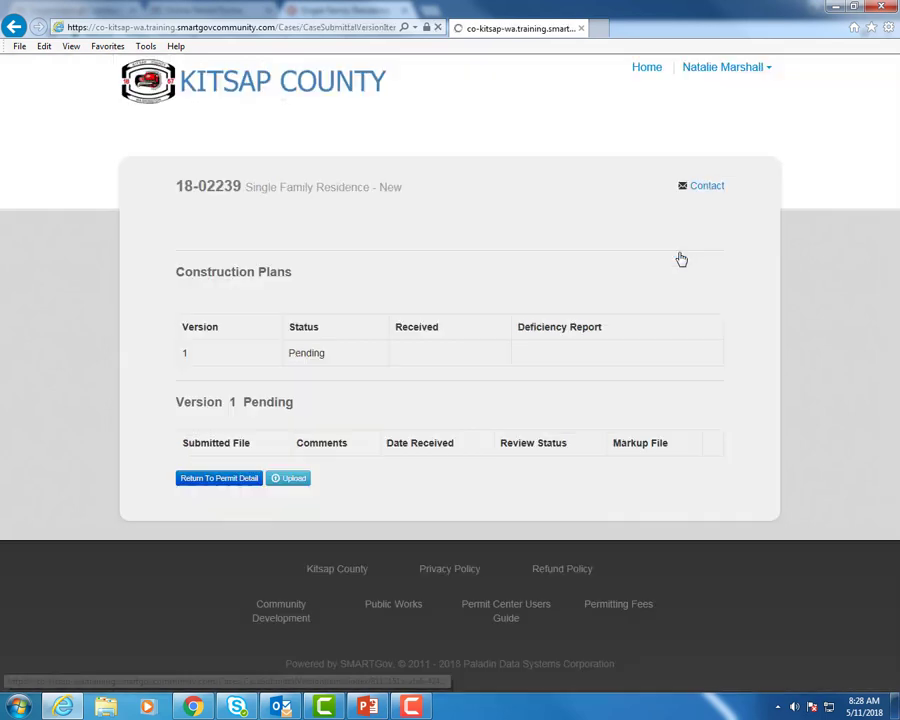
left_click(296, 480)
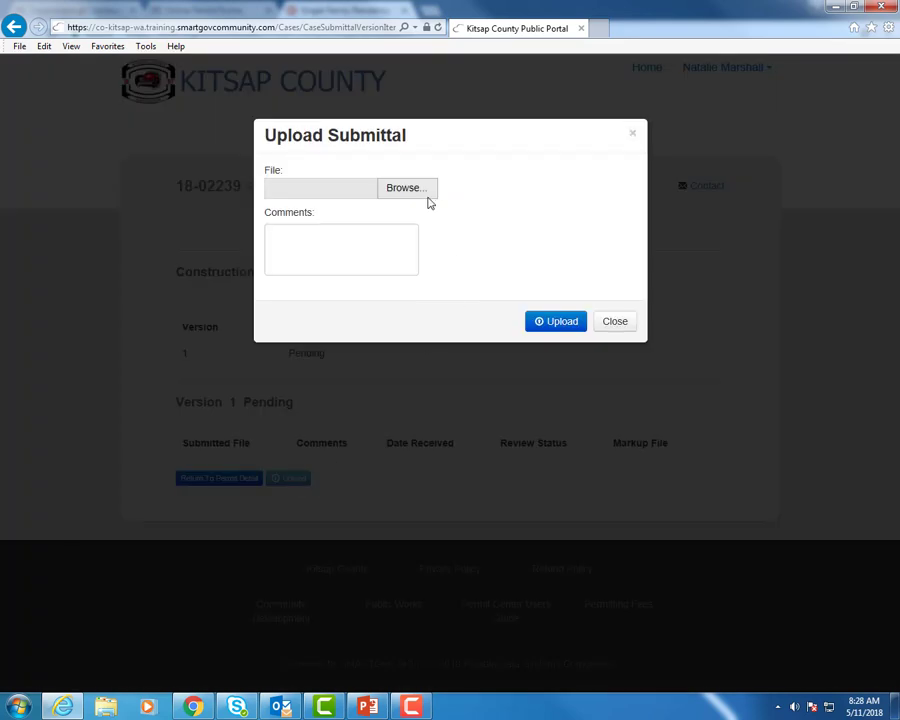
left_click(426, 192)
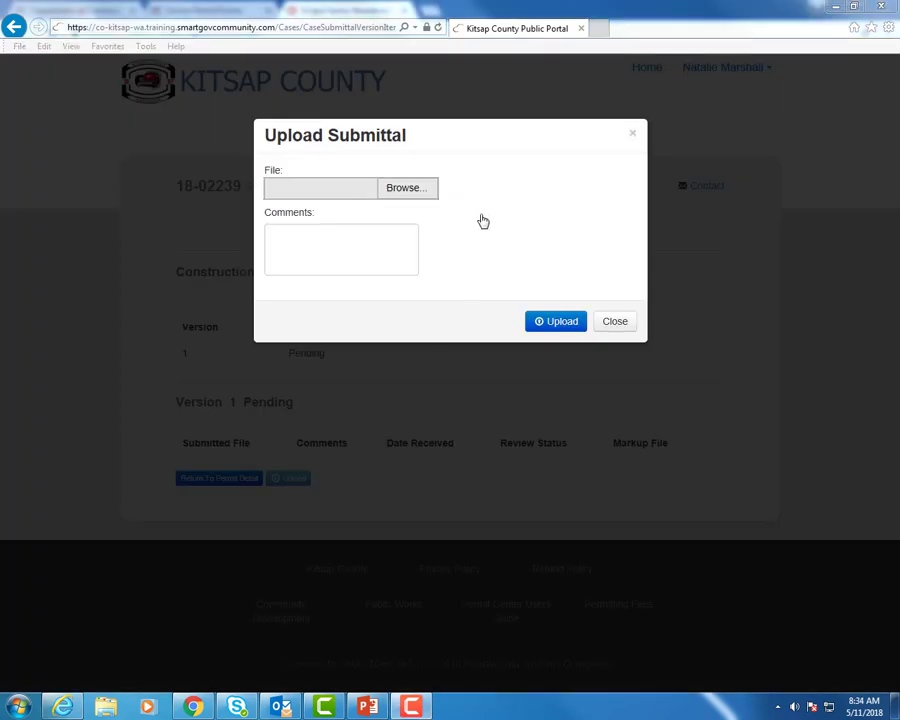
left_click(406, 189)
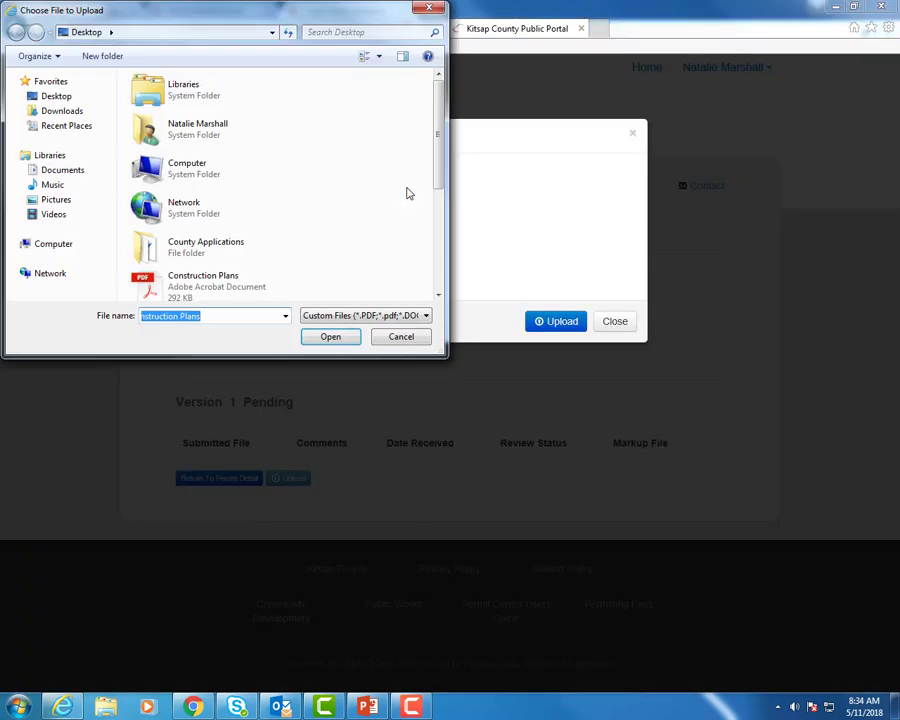
left_click(204, 286)
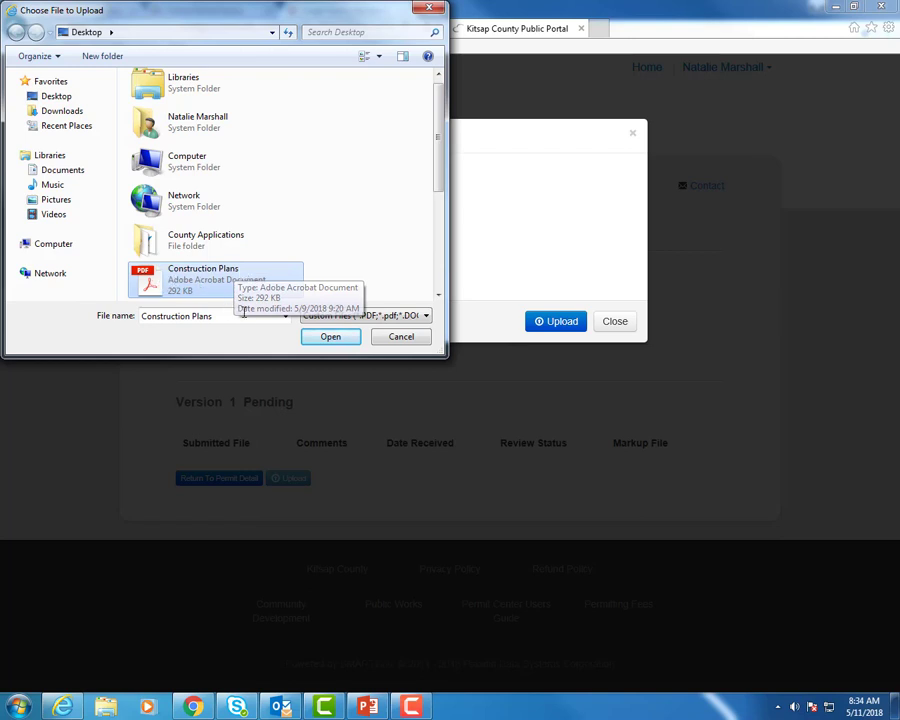
left_click(331, 338)
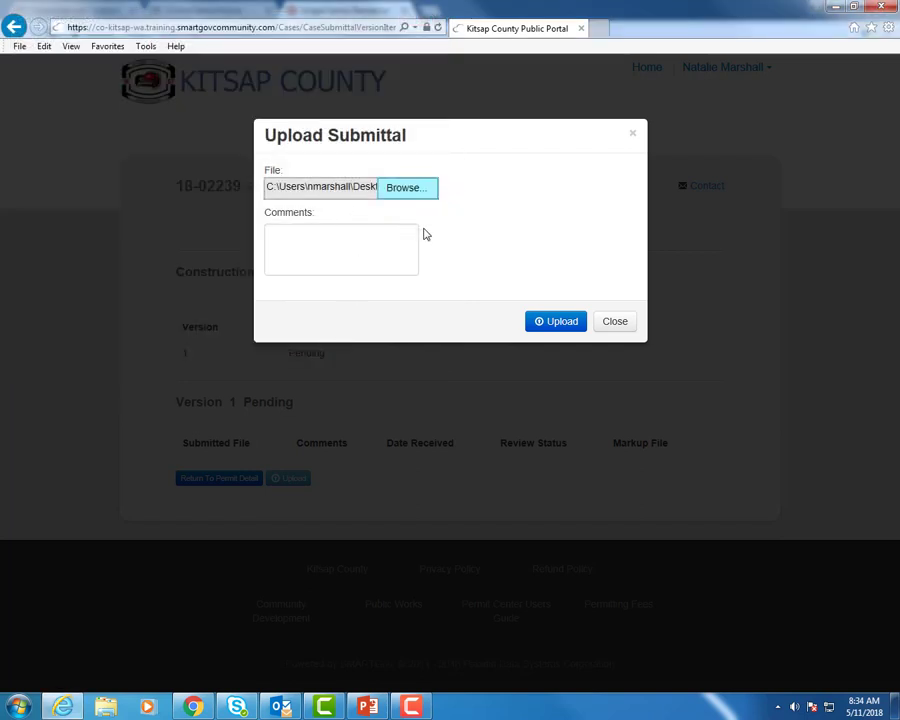
left_click(560, 323)
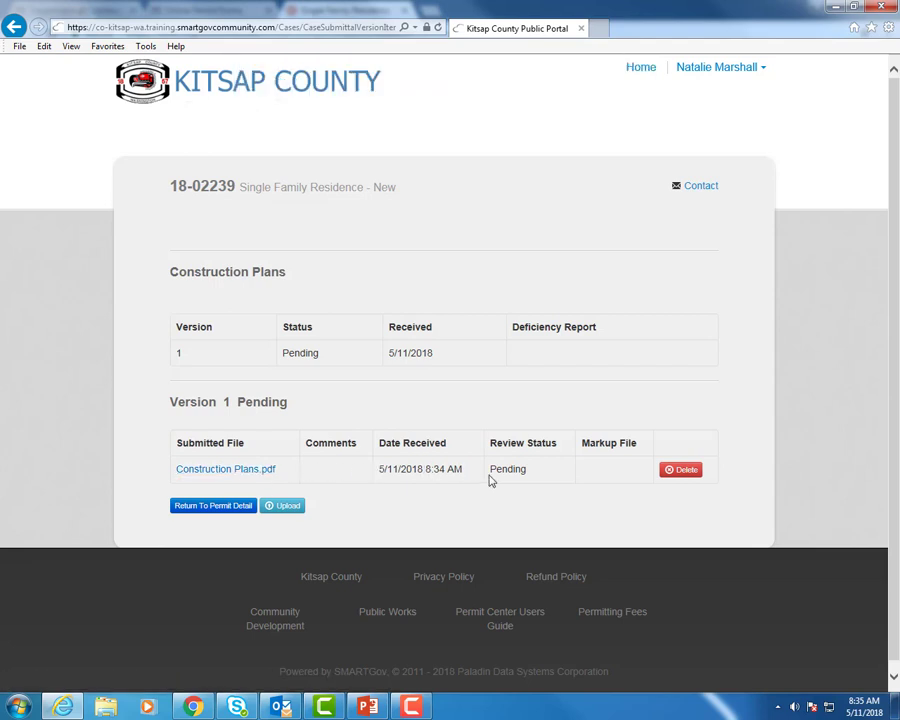
left_click(215, 507)
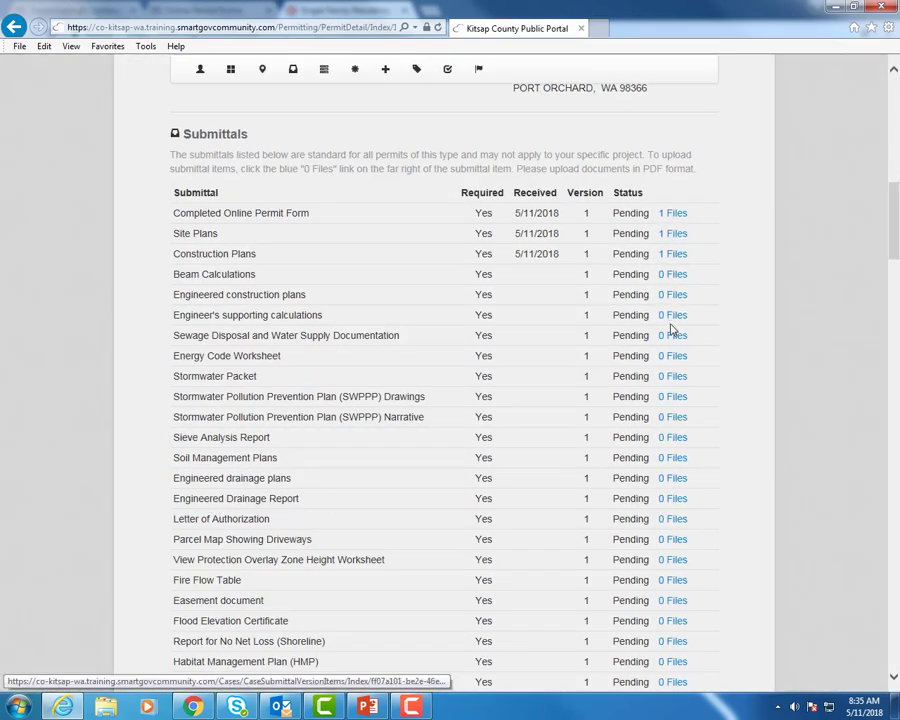
Upload Energy Code Worksheet.pdf to the Energy Code Worksheet submittal and return to the submittals list.
left_click(672, 357)
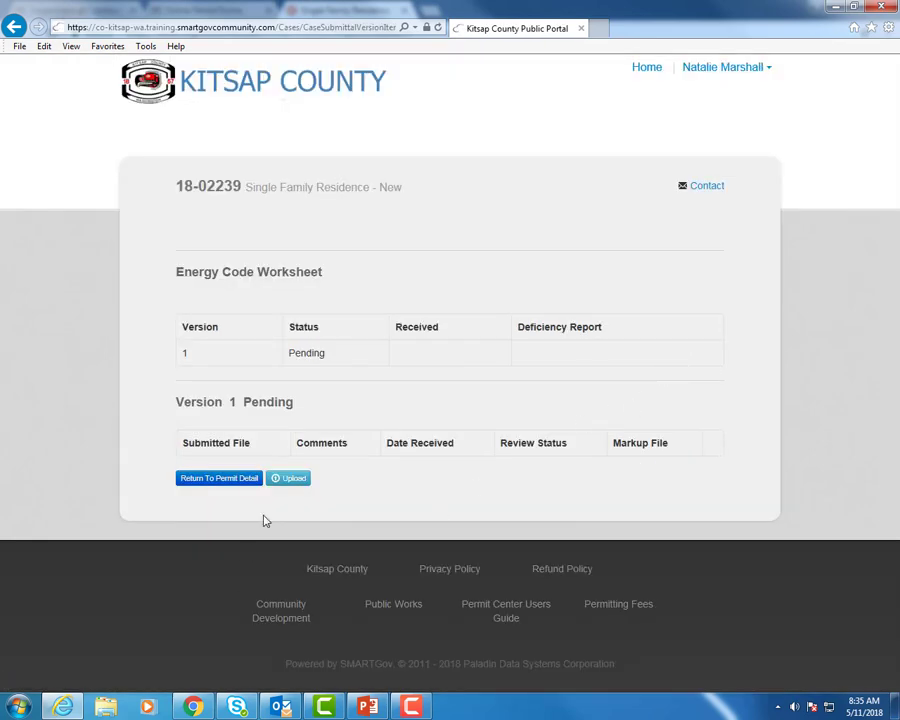
left_click(289, 485)
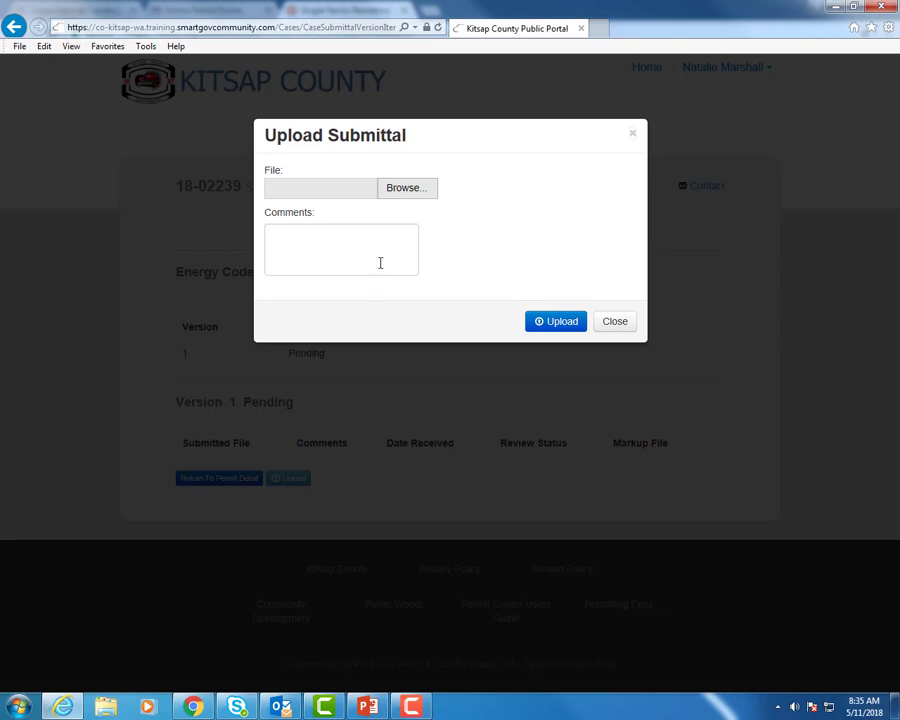
left_click(406, 193)
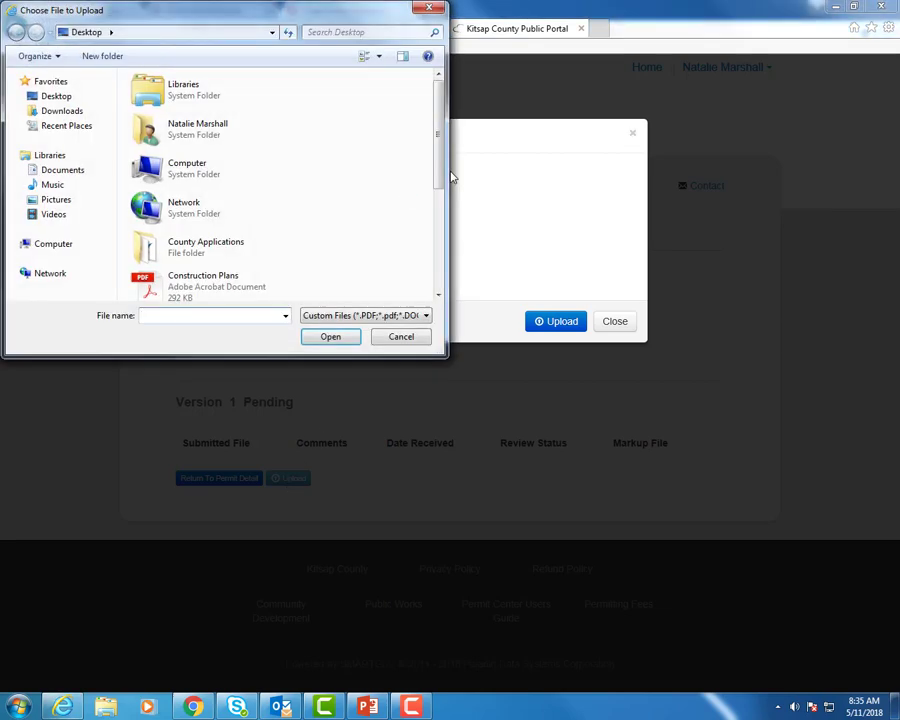
scroll(440, 170, "down", 2)
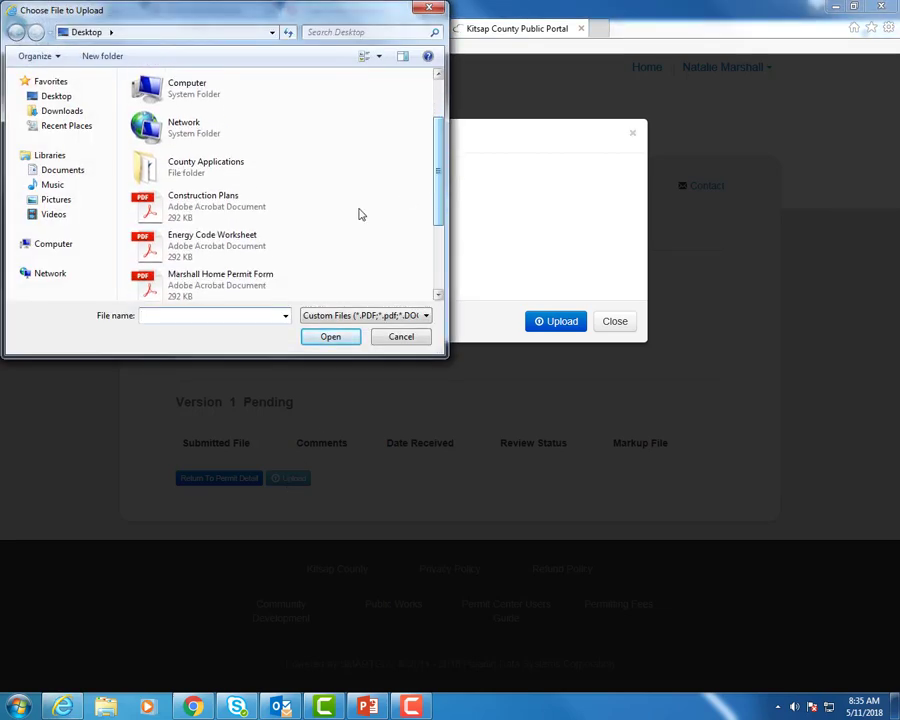
left_click(230, 243)
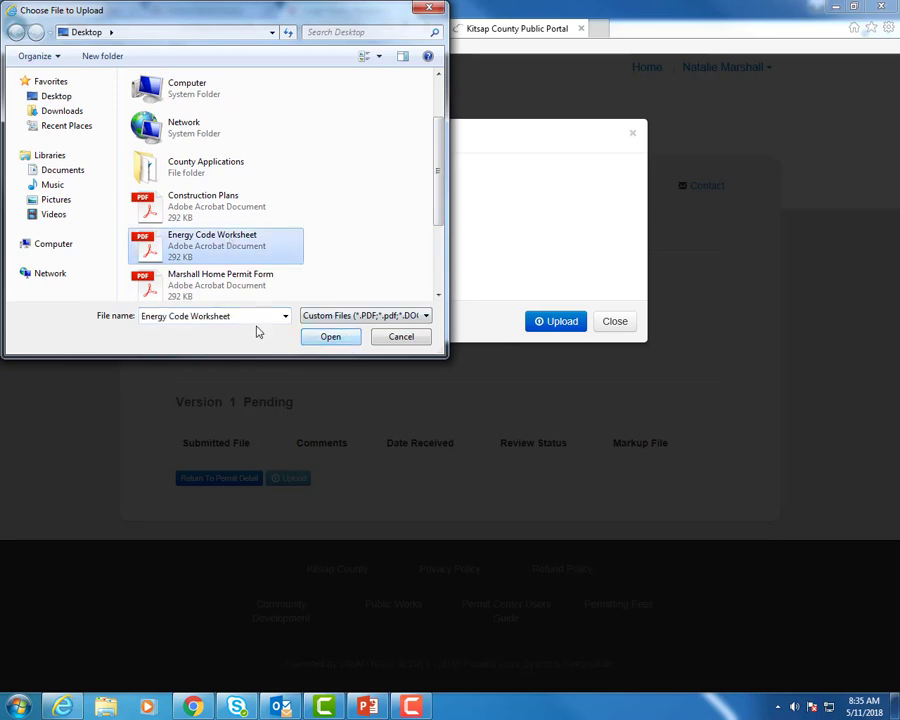
left_click(332, 337)
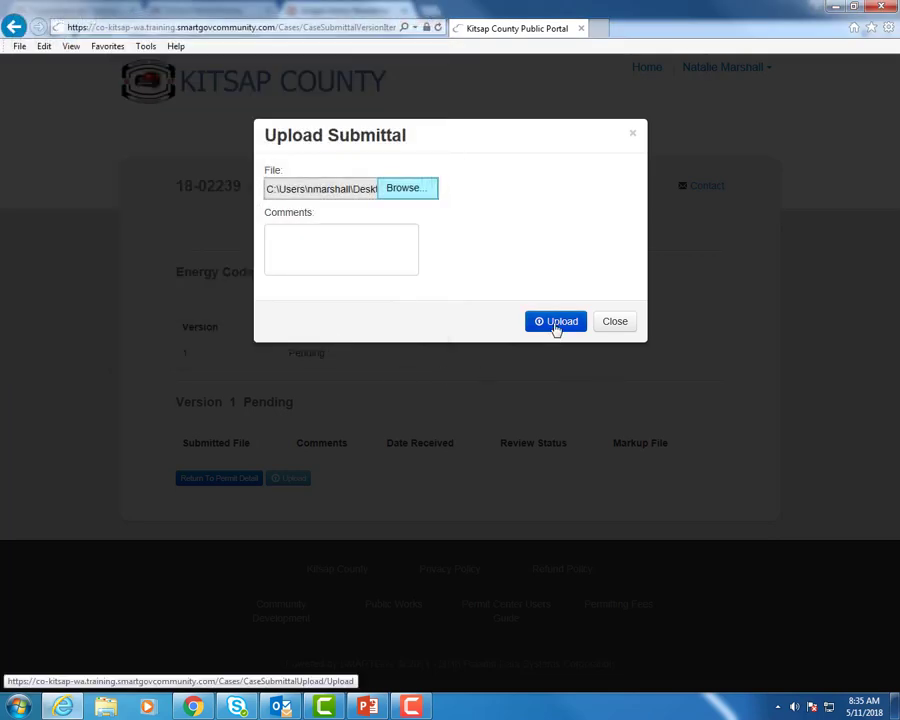
left_click(557, 322)
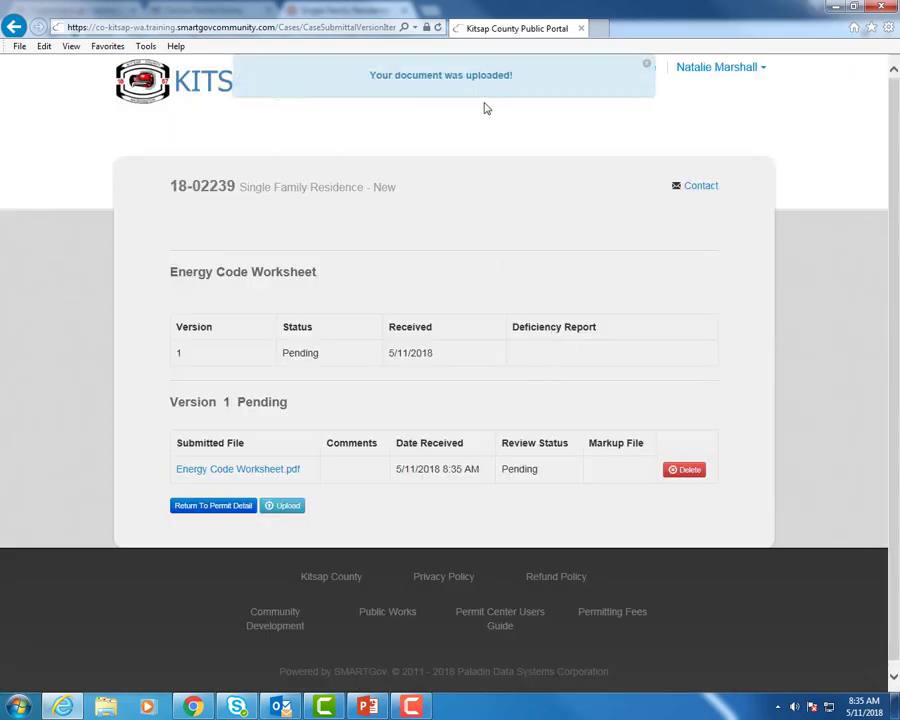
left_click(223, 509)
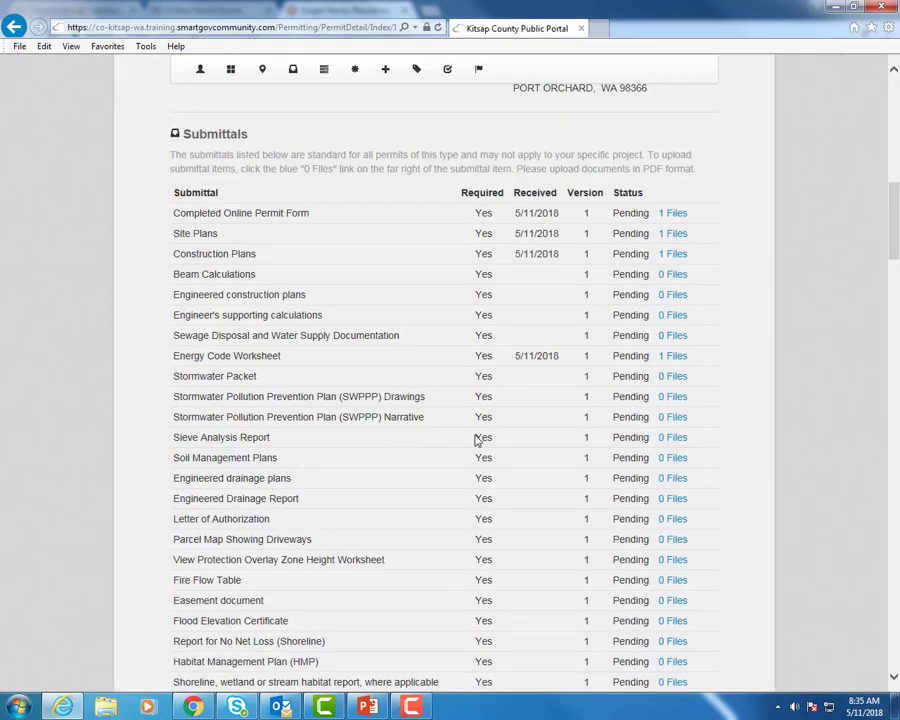
scroll(565, 463, "down", 2)
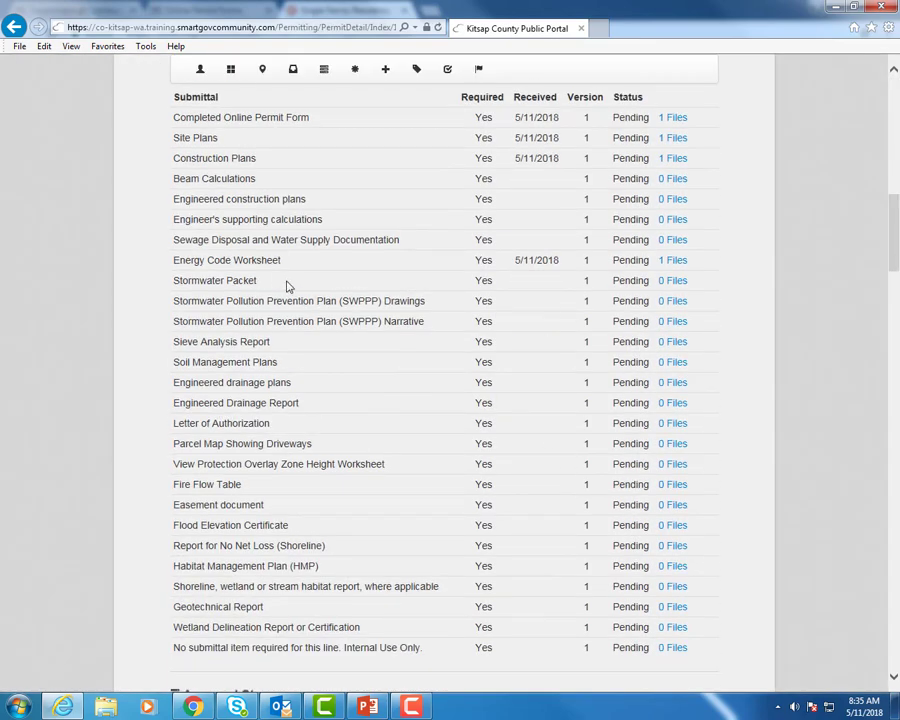
Upload Stormwater Worksheet.pdf to the Stormwater Packet submittal and return to the permit's submittals list.
left_click(677, 283)
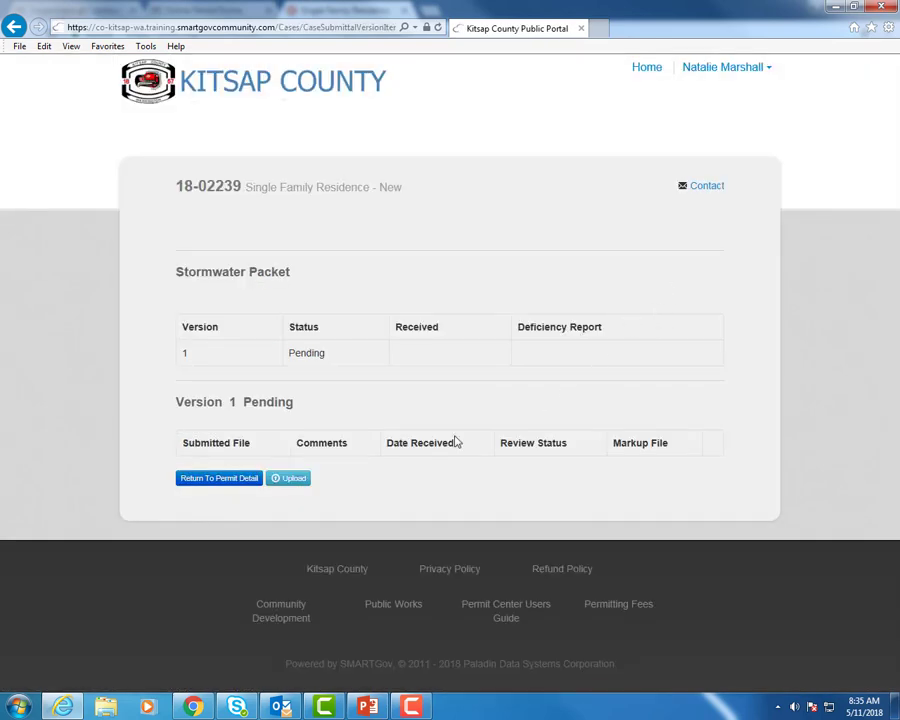
left_click(296, 479)
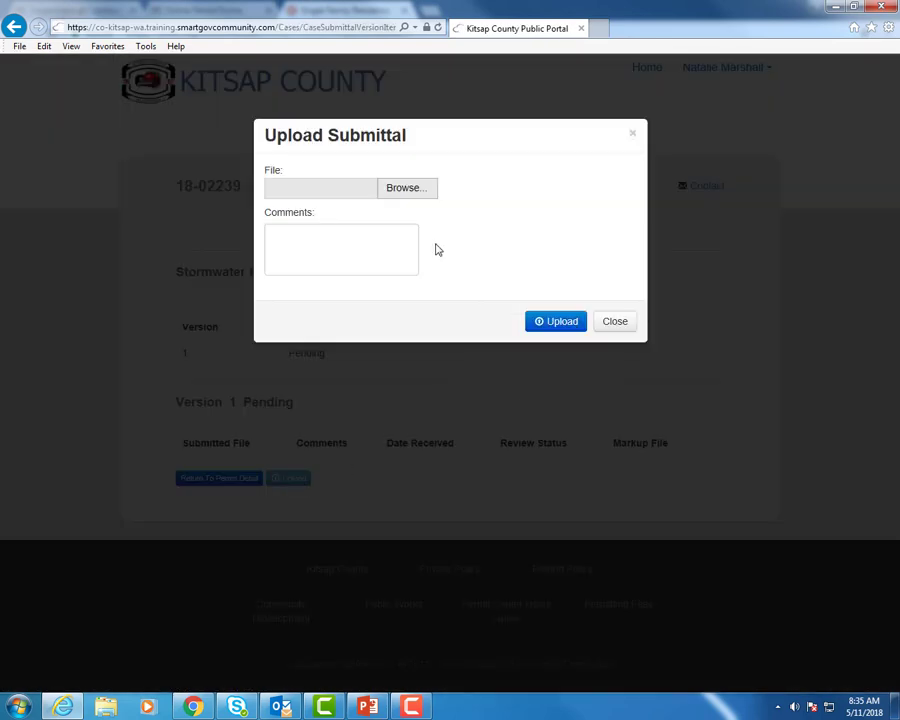
left_click(413, 191)
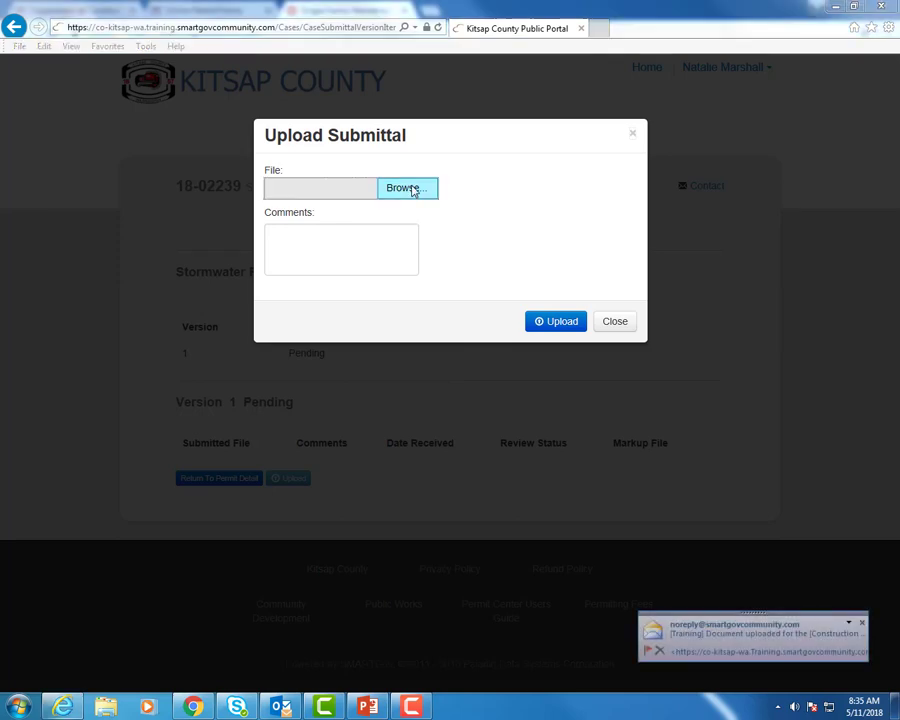
left_click_drag(440, 154, 436, 273)
double_click(281, 286)
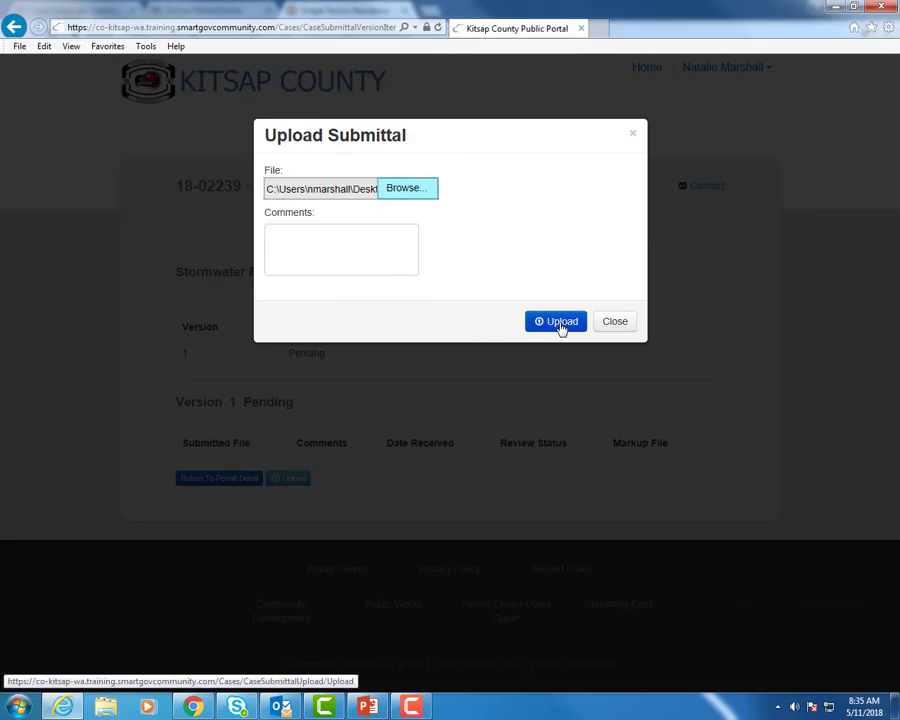
left_click(558, 324)
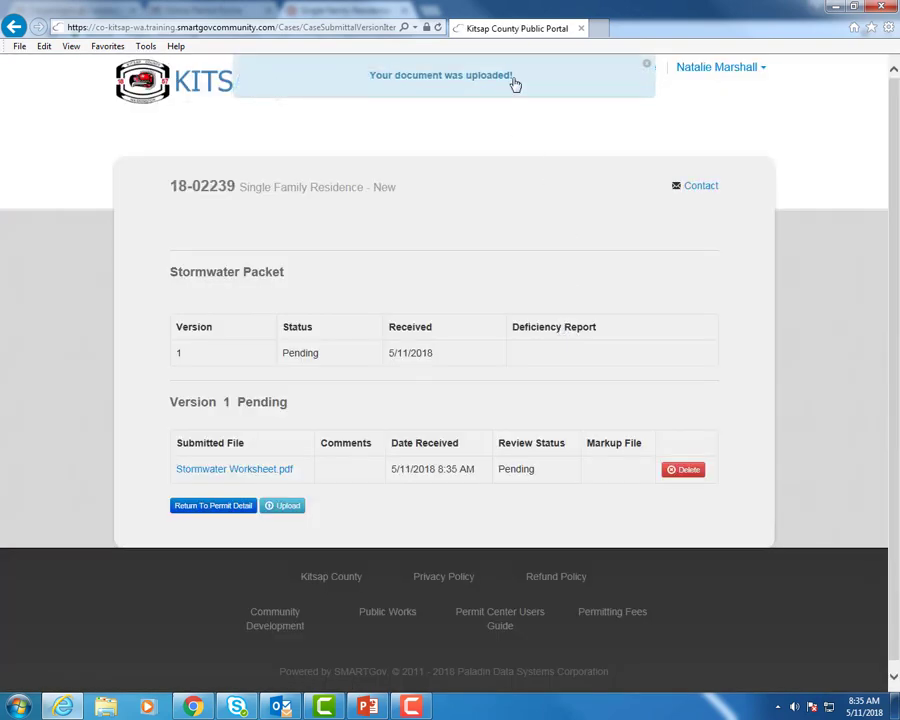
left_click(213, 506)
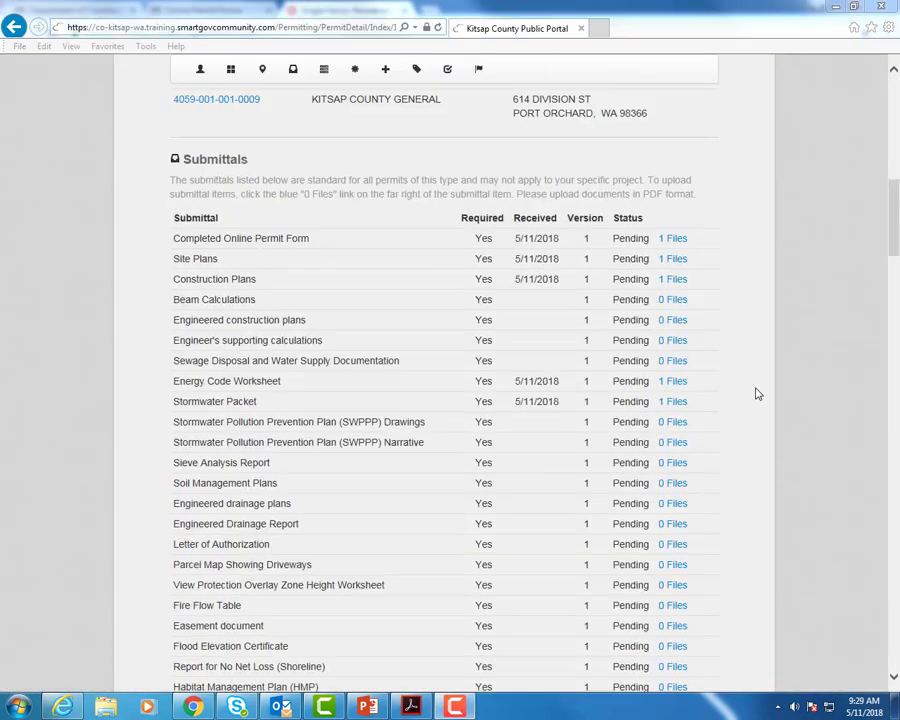